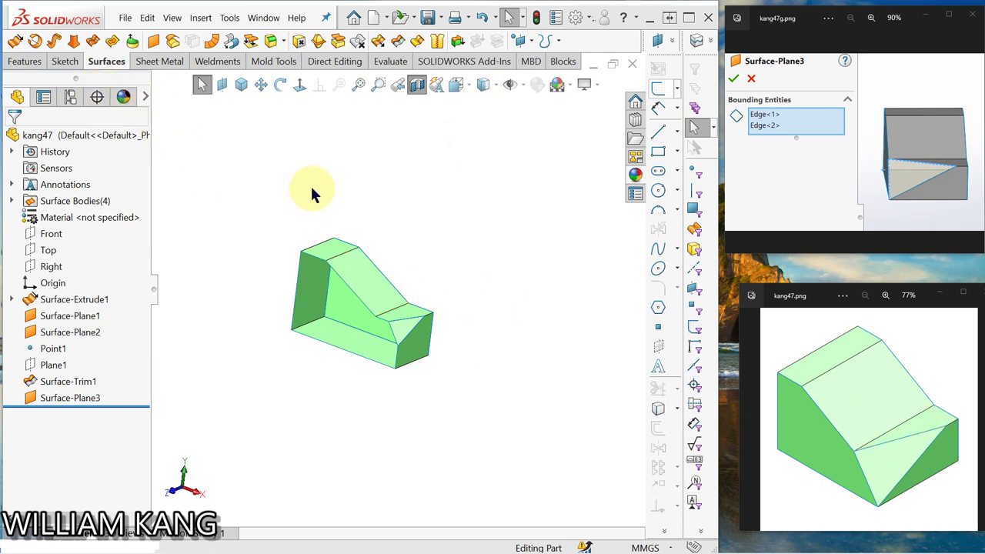
Create a new part from the Partmm template.
{"action": "left_click", "coordinate": [375, 18]}
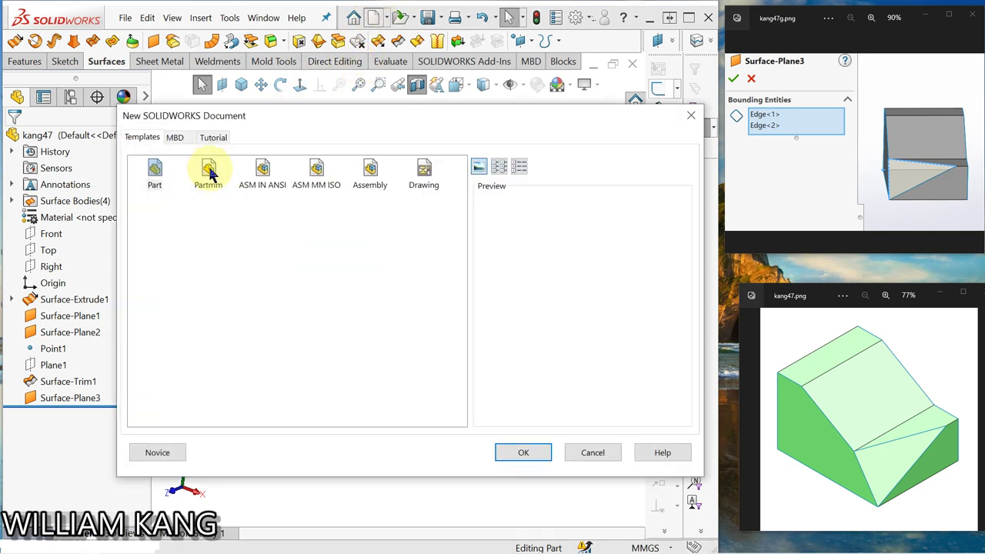
{"action": "left_click", "coordinate": [154, 174]}
{"action": "left_click", "coordinate": [527, 453]}
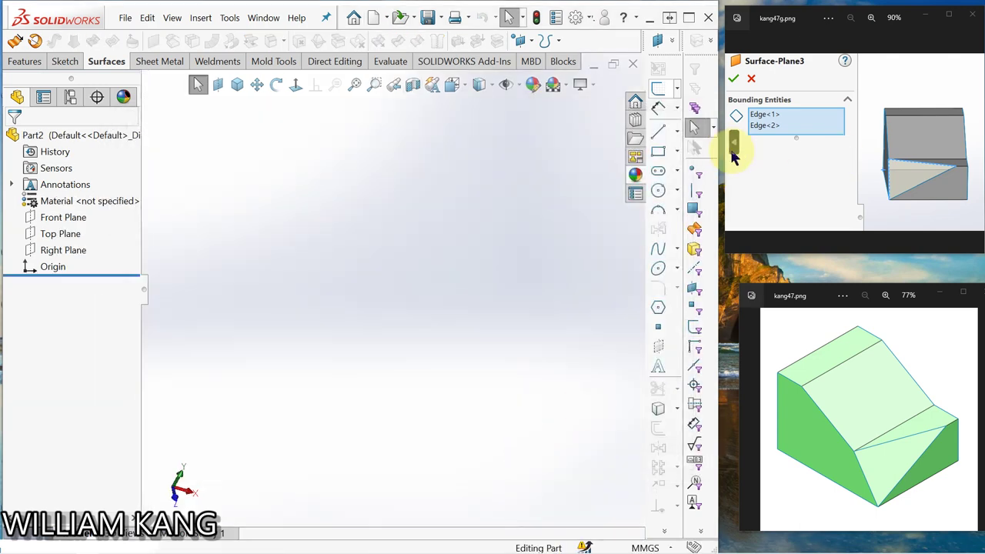
Page back in the image viewer to the front-profile reference drawing.
{"action": "left_click", "coordinate": [733, 148]}
{"action": "left_click", "coordinate": [733, 148]}
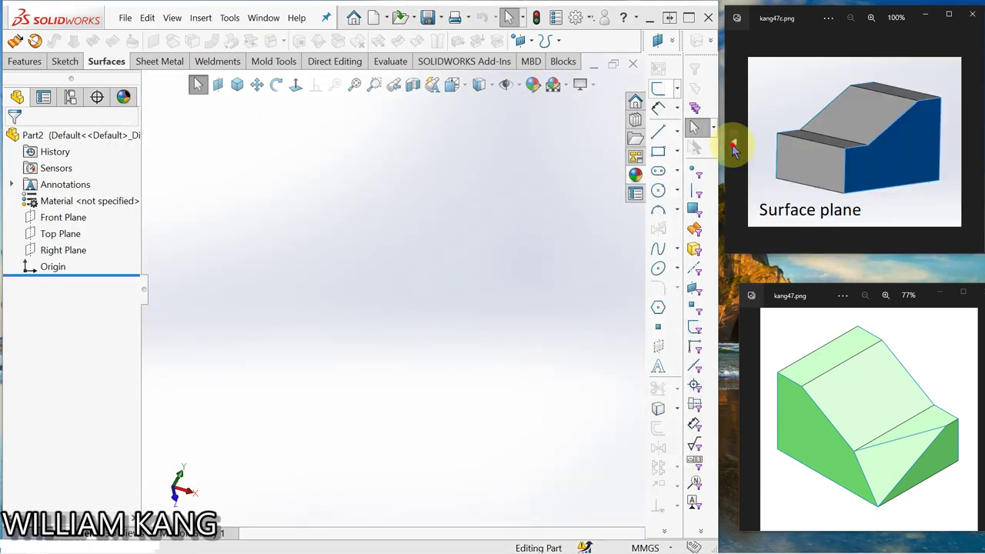
{"action": "left_click", "coordinate": [734, 148]}
{"action": "left_click", "coordinate": [734, 147]}
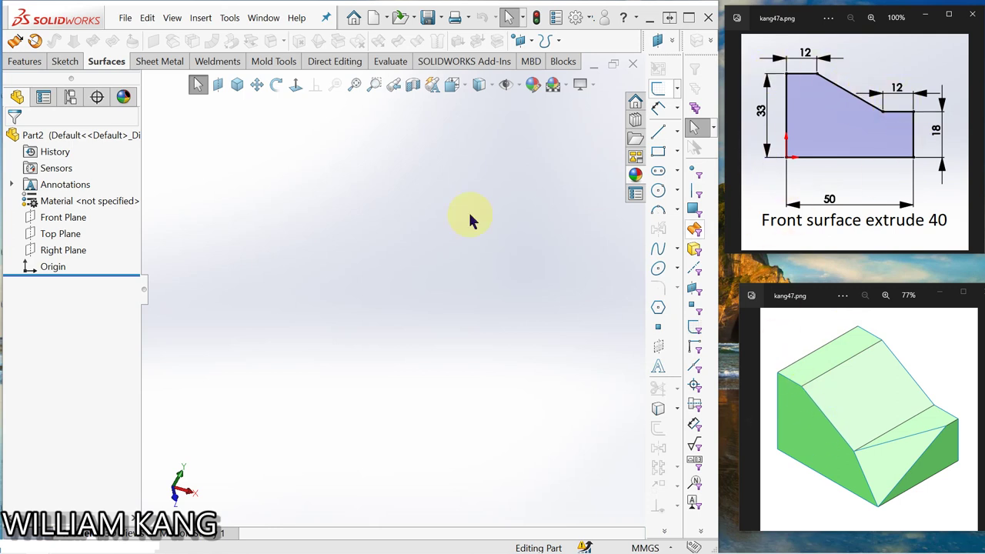
Draw a closed six-sided stepped line profile with a sloped top on Front Plane from the origin.
{"action": "left_click", "coordinate": [65, 218]}
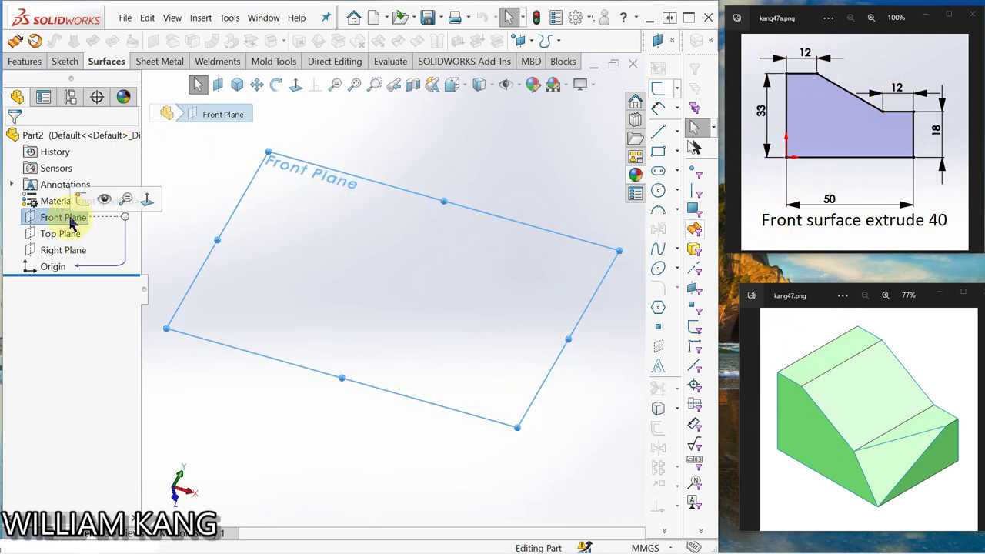
{"action": "left_click", "coordinate": [85, 201]}
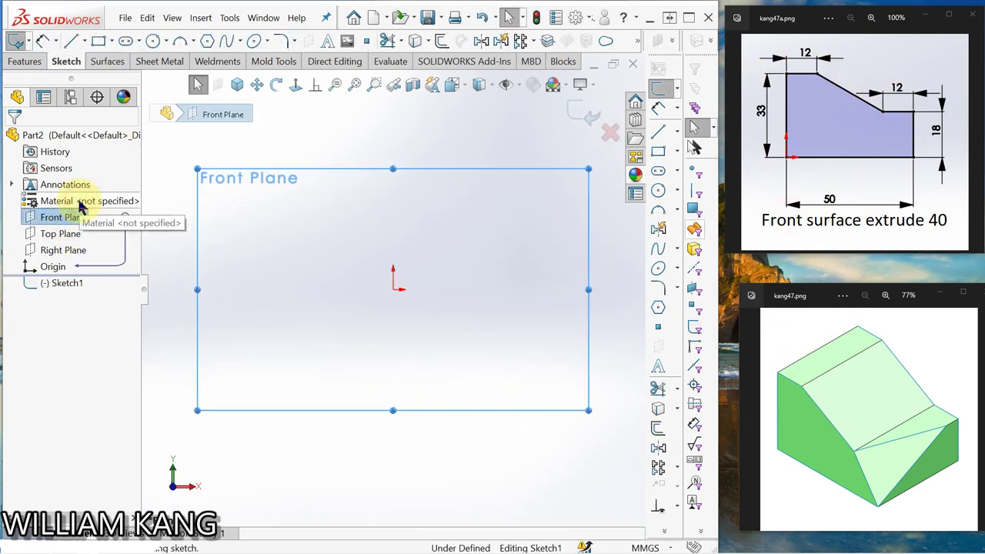
{"action": "left_click", "coordinate": [71, 43]}
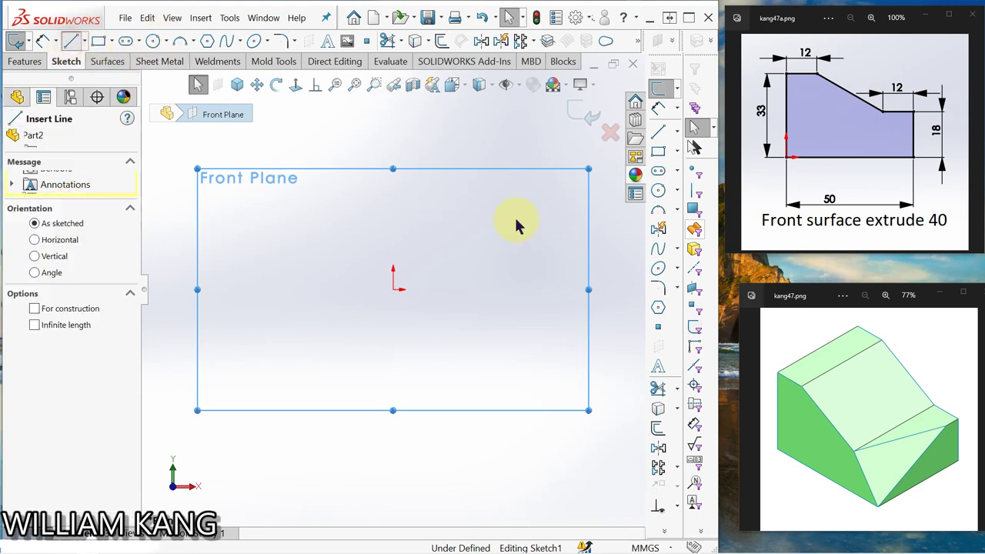
{"action": "left_click", "coordinate": [393, 290]}
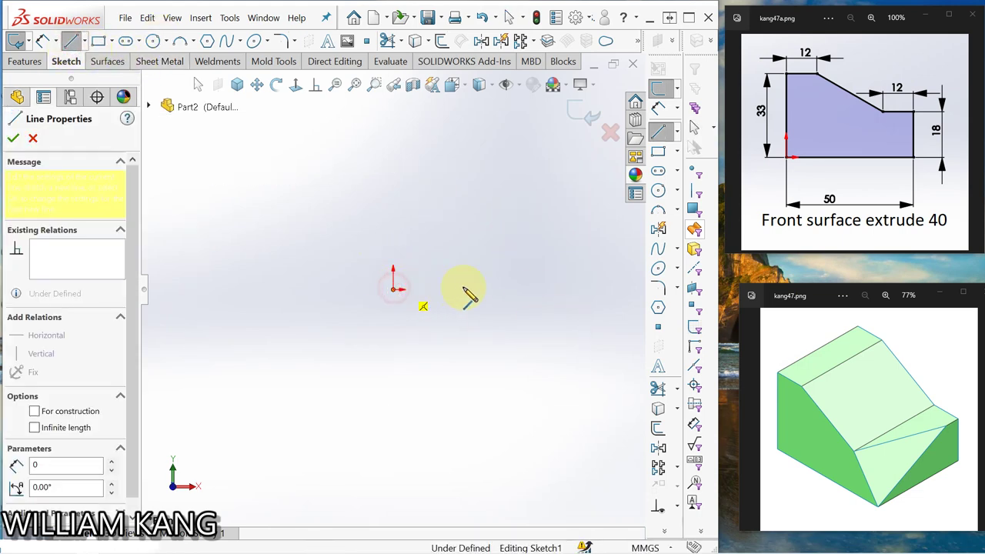
{"action": "left_click", "coordinate": [517, 290]}
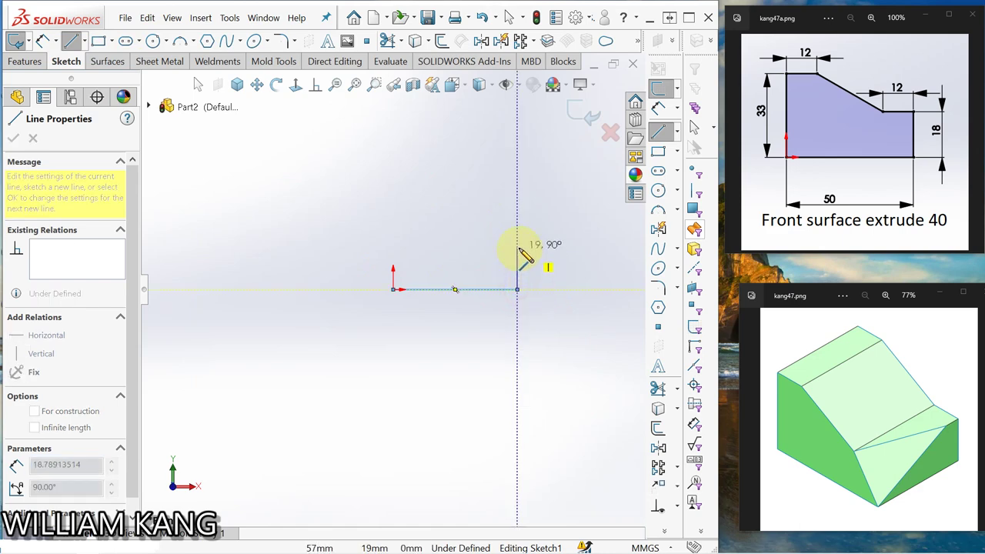
{"action": "left_click", "coordinate": [517, 248]}
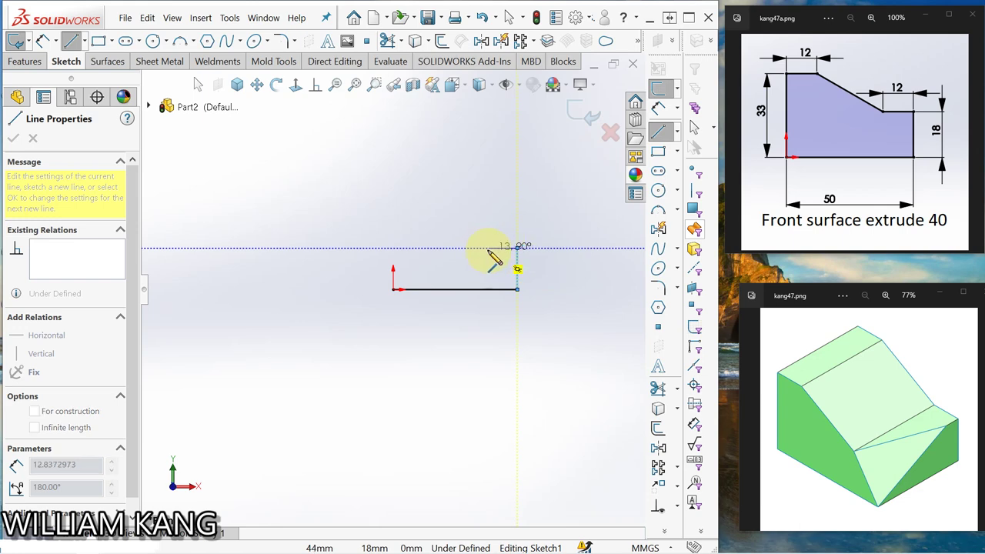
{"action": "left_click", "coordinate": [484, 248]}
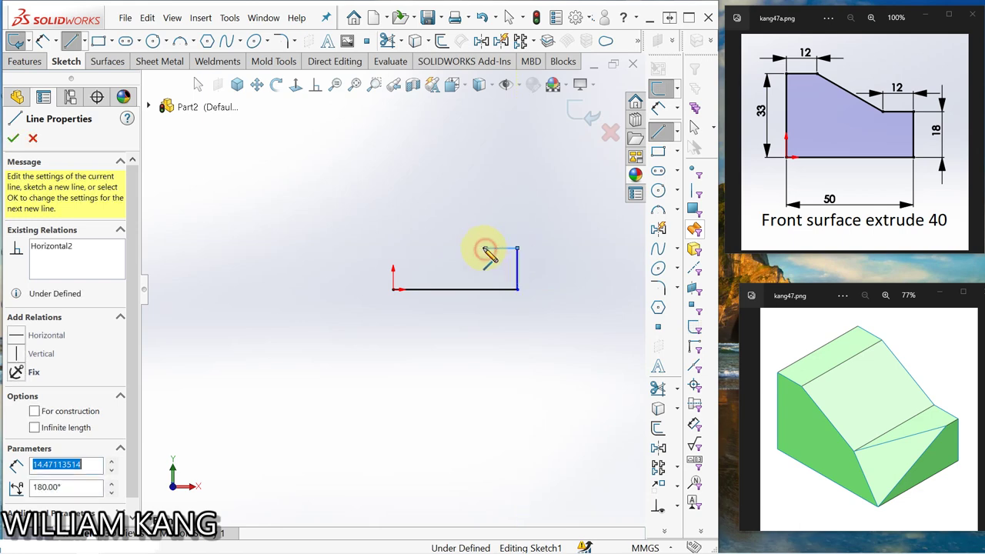
{"action": "left_click", "coordinate": [422, 210]}
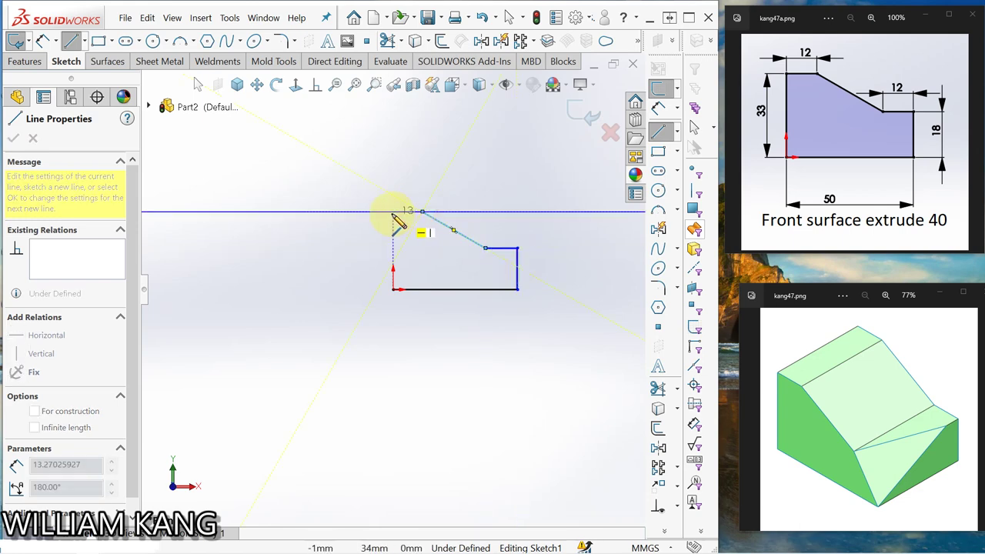
{"action": "left_click", "coordinate": [394, 212]}
{"action": "left_click", "coordinate": [393, 289]}
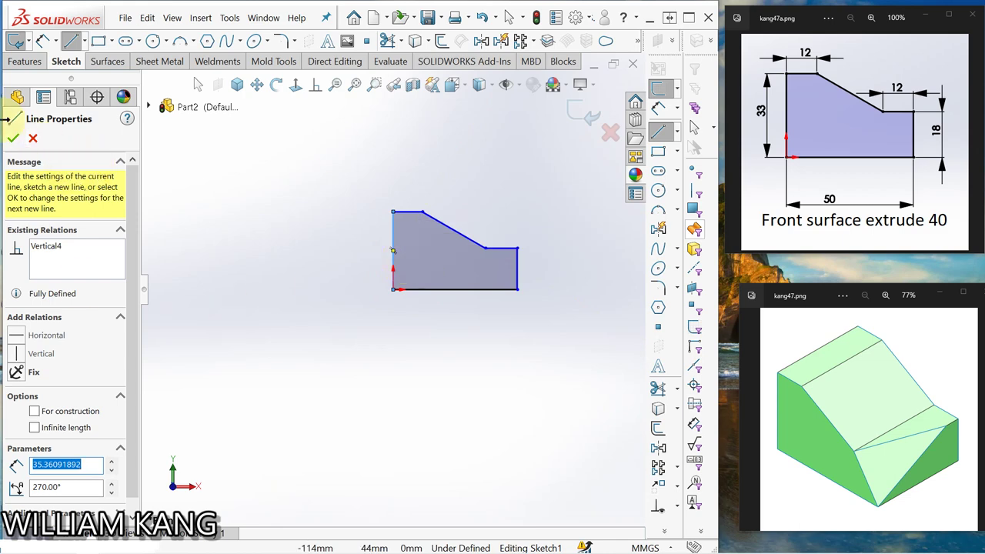
{"action": "left_click", "coordinate": [14, 140]}
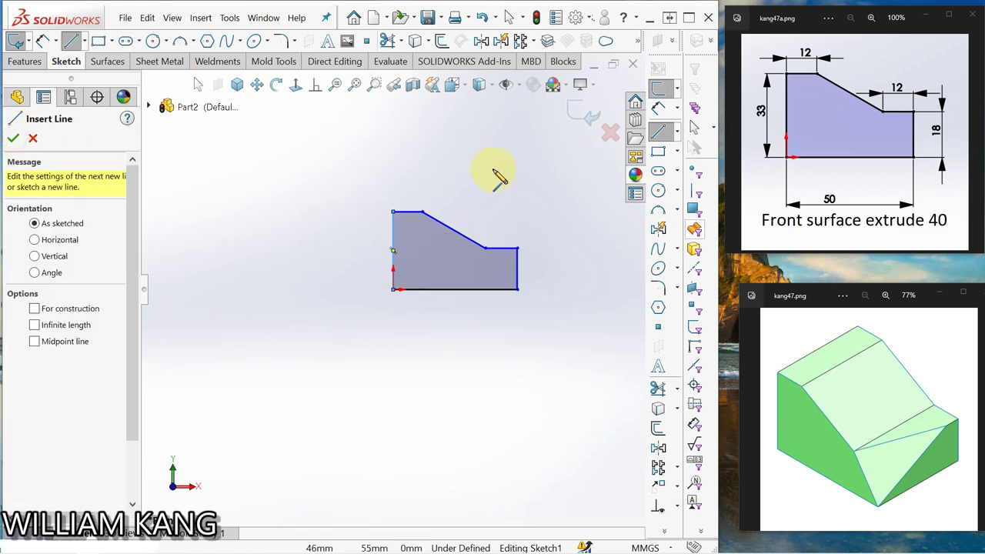
{"action": "left_click", "coordinate": [657, 109]}
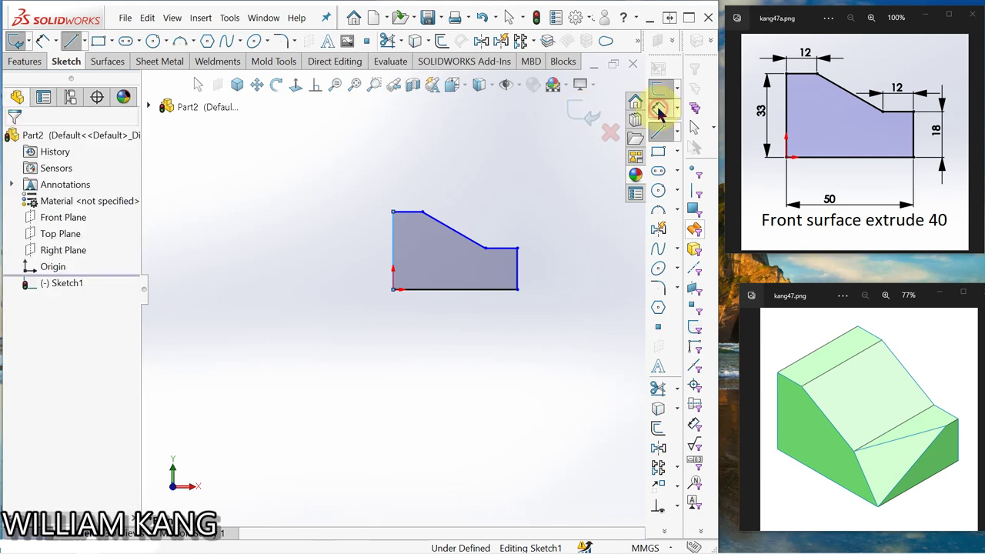
Dimension the 50 mm bottom edge, 33 mm left height and 18 mm right height.
{"action": "left_click", "coordinate": [429, 298]}
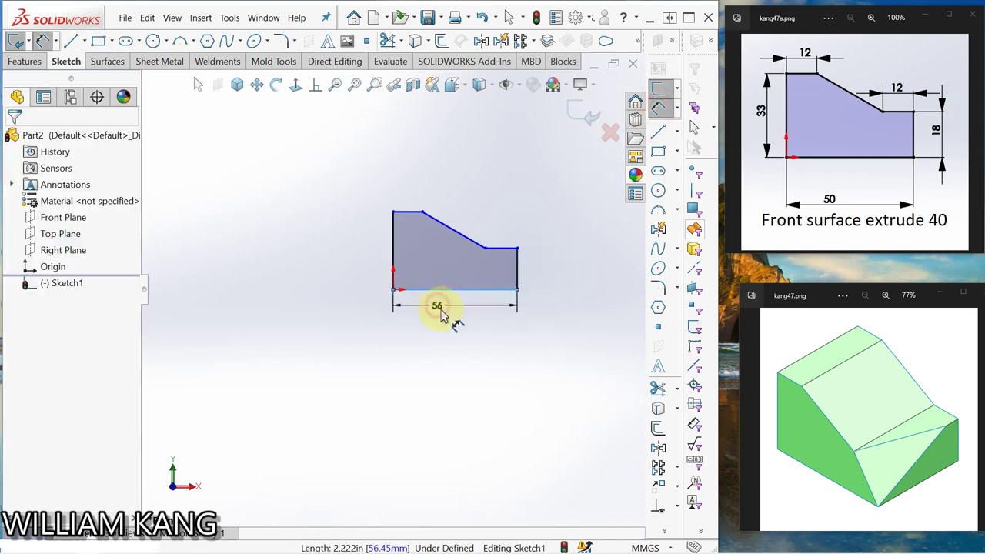
{"action": "left_click", "coordinate": [444, 318]}
{"action": "type", "text": "50"}
{"action": "key", "text": "Return"}
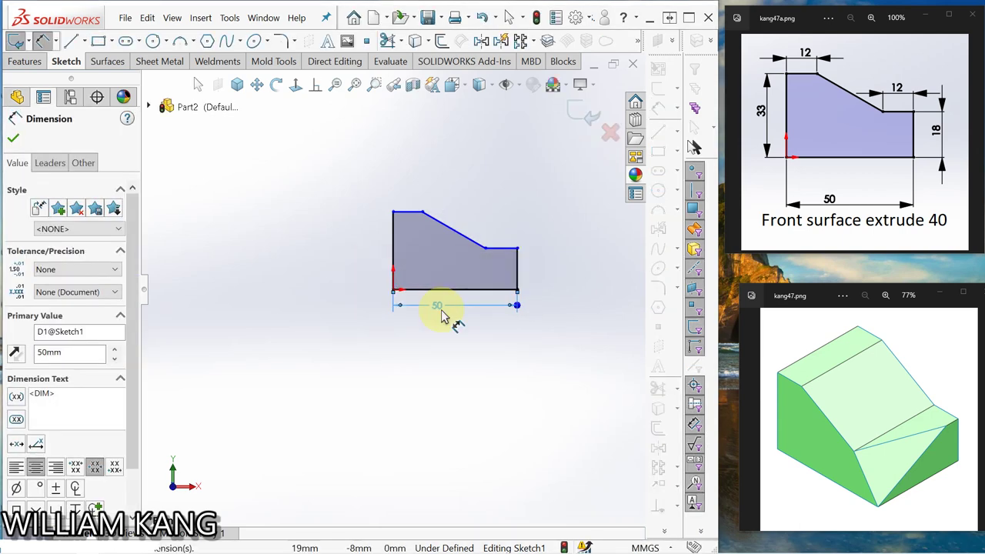
{"action": "left_click", "coordinate": [394, 245]}
{"action": "left_click", "coordinate": [371, 248]}
{"action": "type", "text": "33"}
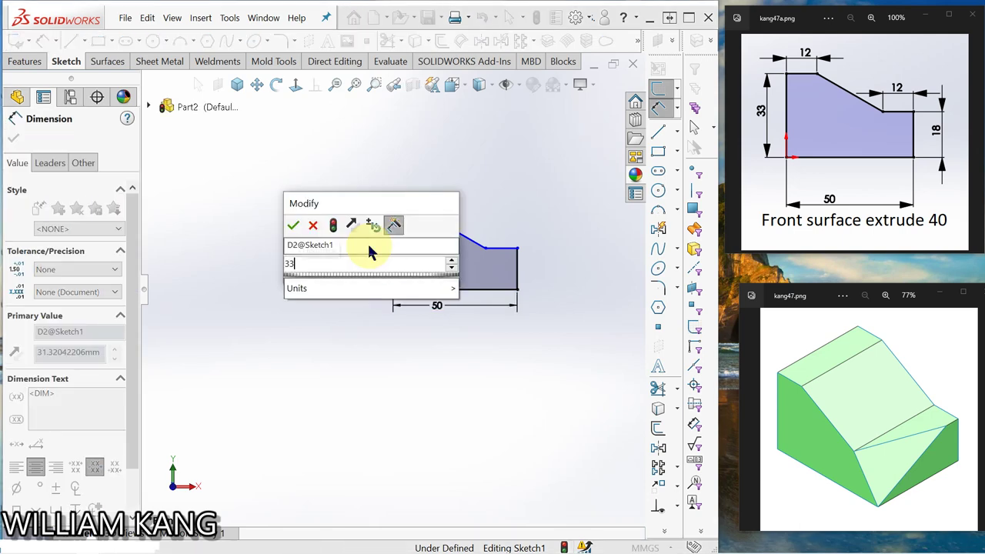
{"action": "key", "text": "Return"}
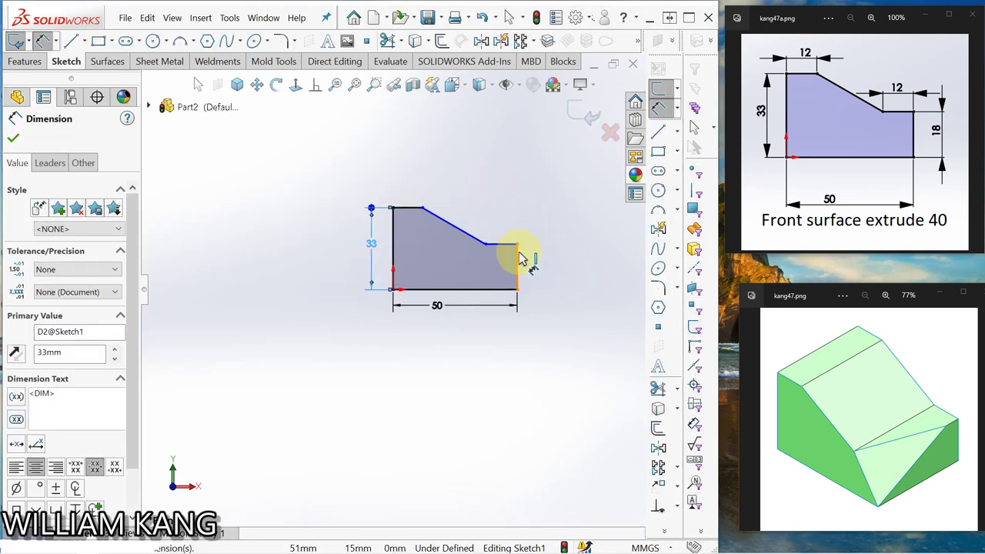
{"action": "left_click", "coordinate": [520, 259]}
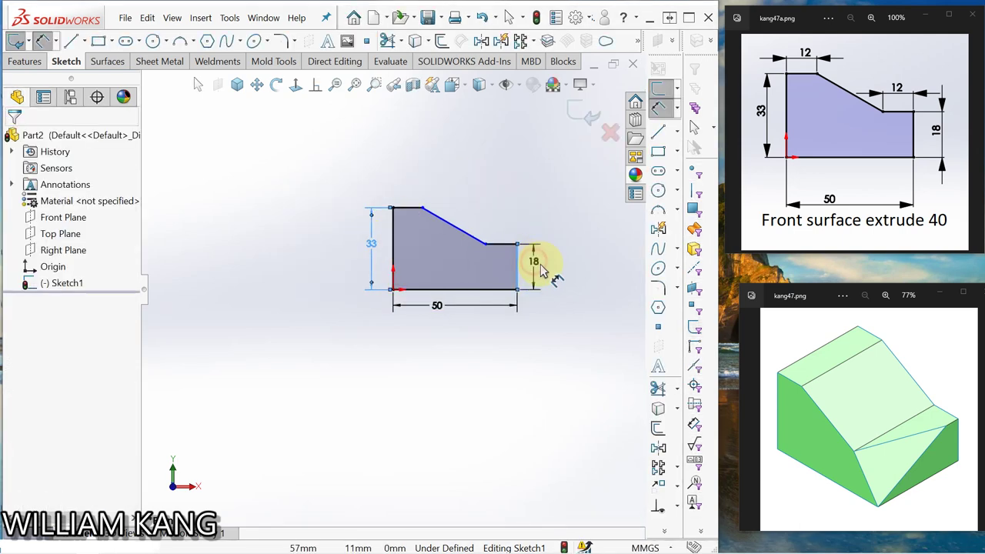
{"action": "left_click", "coordinate": [537, 266]}
{"action": "type", "text": "18"}
{"action": "key", "text": "Return"}
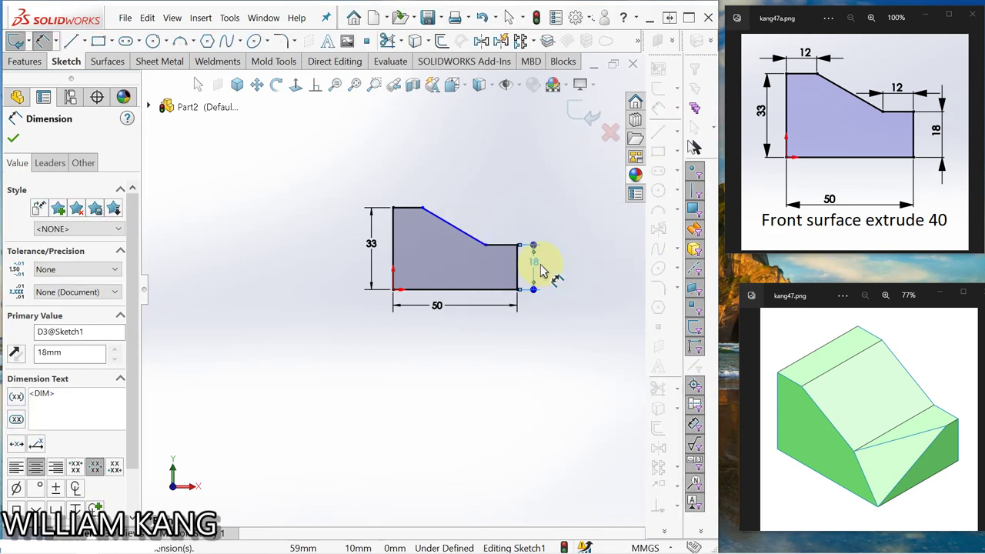
Dimension the step and top-left horizontal edges at 12 mm each.
{"action": "left_click", "coordinate": [505, 245]}
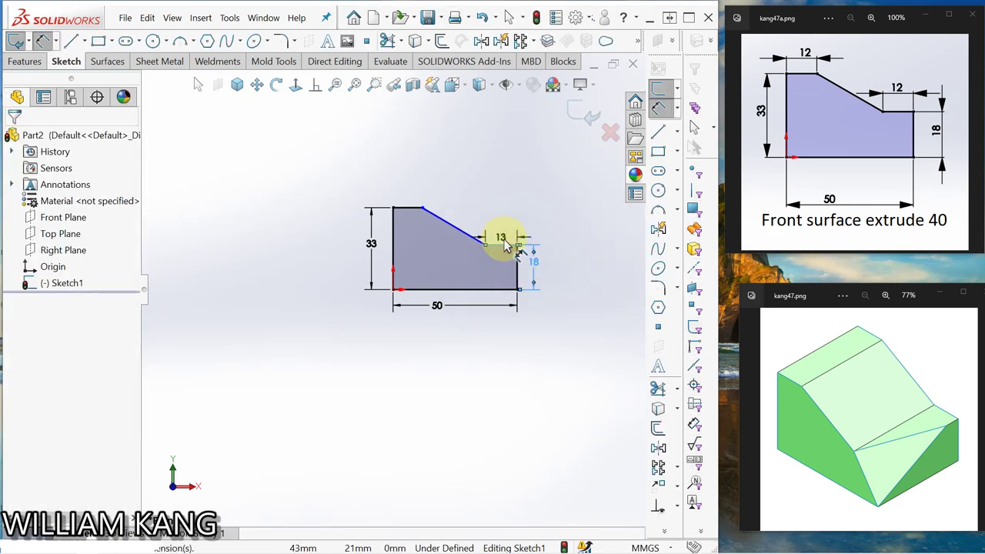
{"action": "left_click", "coordinate": [503, 240]}
{"action": "type", "text": "12"}
{"action": "key", "text": "Return"}
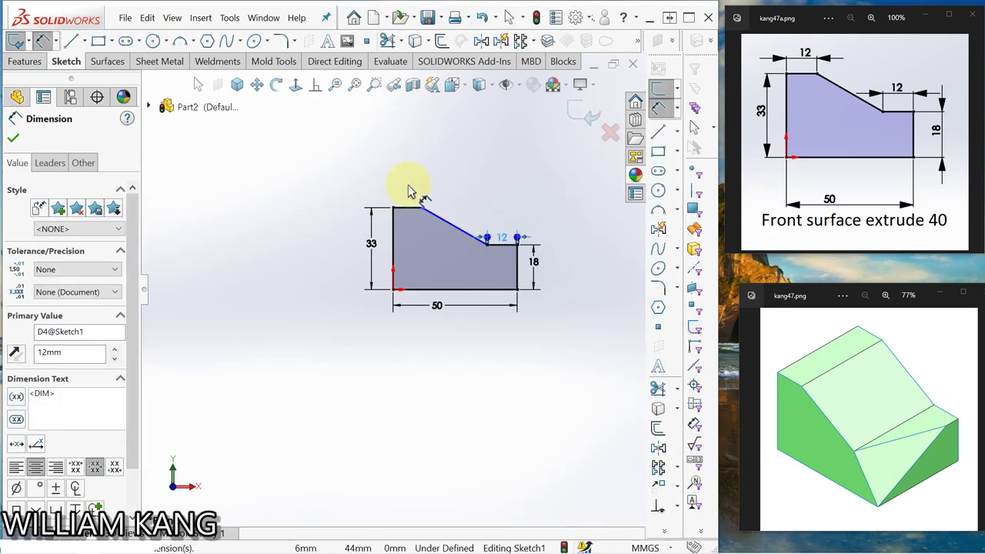
{"action": "left_click", "coordinate": [404, 212]}
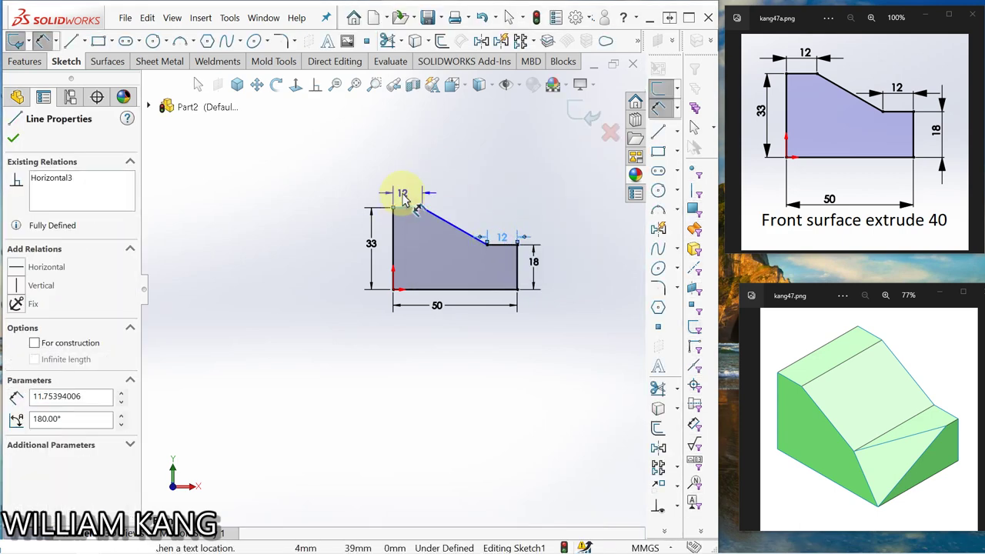
{"action": "left_click", "coordinate": [408, 195]}
{"action": "type", "text": "12"}
{"action": "key", "text": "Return"}
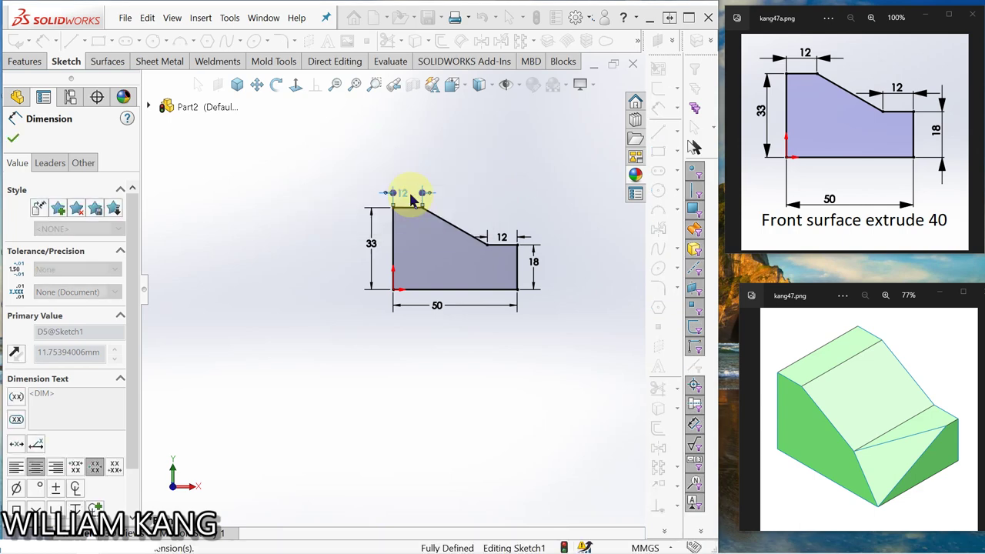
{"action": "left_click", "coordinate": [17, 139]}
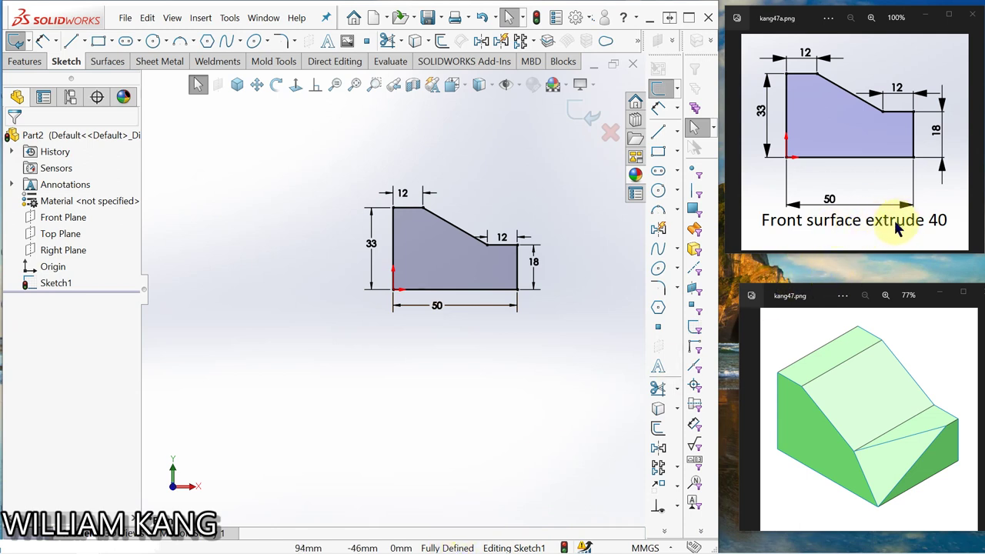
Create an extruded surface from the profile, reversed direction, 40 mm deep.
{"action": "left_click", "coordinate": [107, 64]}
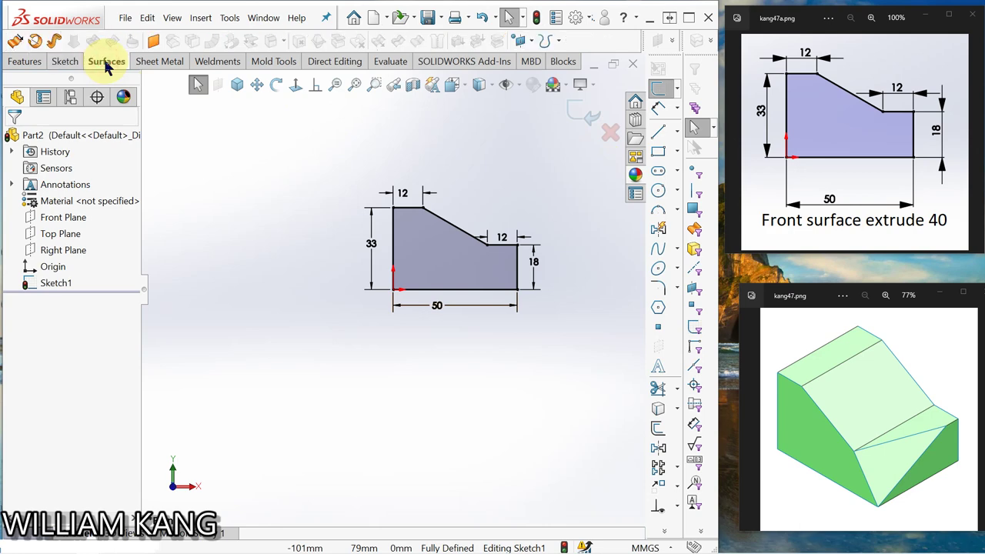
{"action": "left_click", "coordinate": [17, 44]}
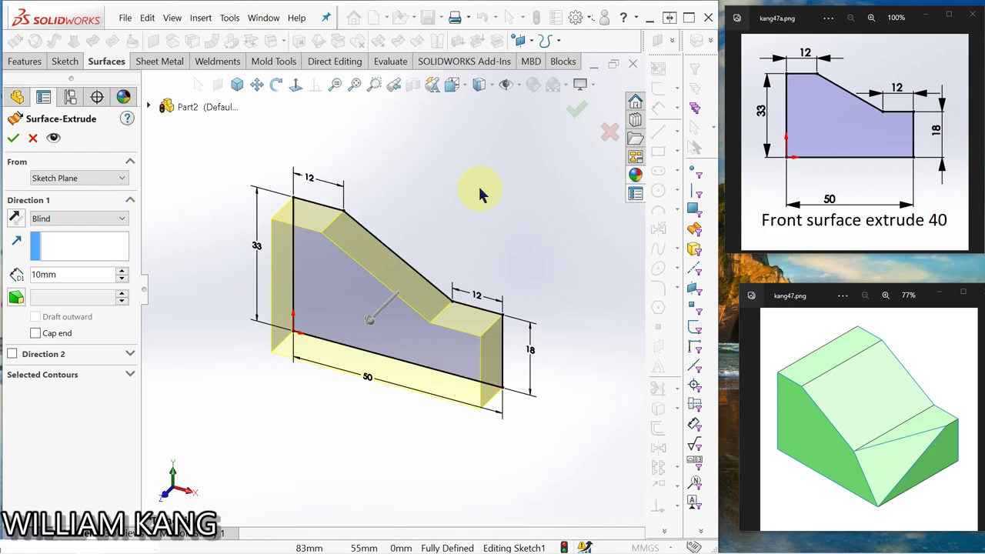
{"action": "left_click", "coordinate": [16, 219]}
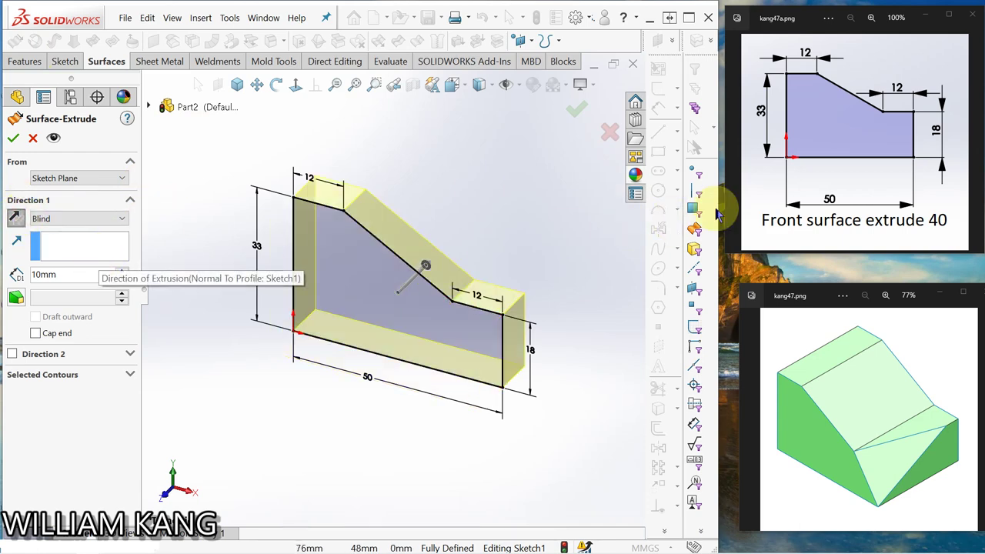
{"action": "double_click", "coordinate": [65, 278]}
{"action": "type", "text": "40"}
{"action": "key", "text": "Return"}
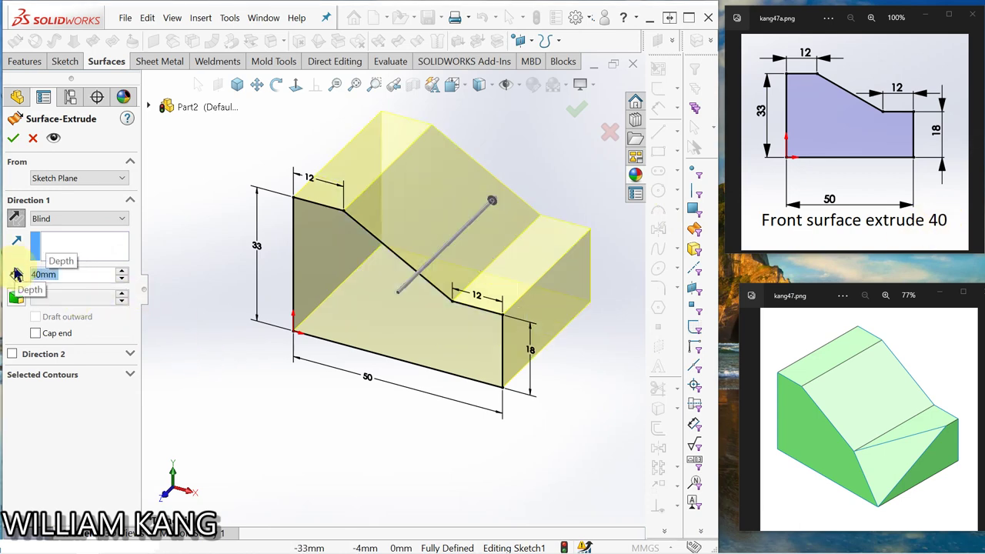
{"action": "left_click", "coordinate": [14, 139]}
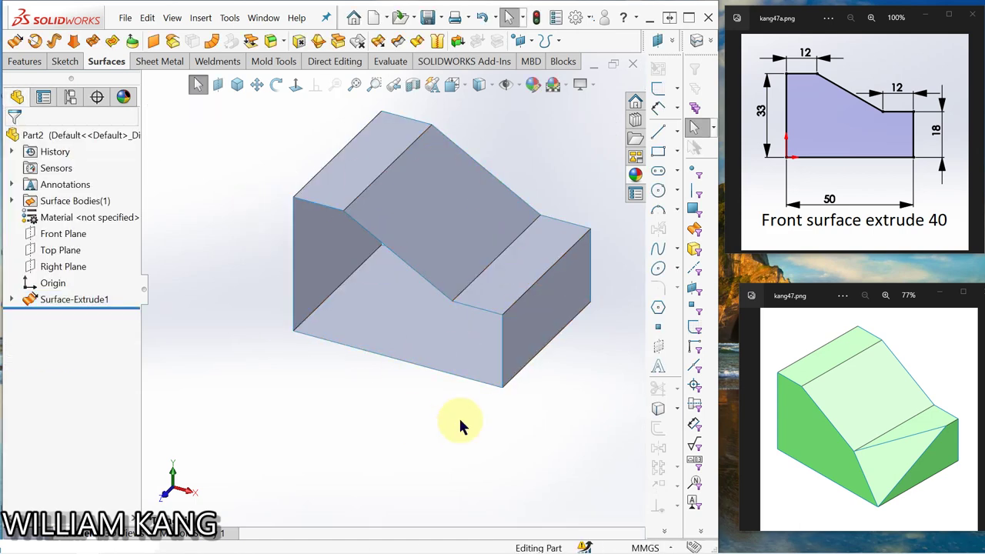
Orbit the block to inspect its open ends and show the next reference picture.
{"action": "middle_click_drag", "start_coordinate": [462, 424], "coordinate": [461, 414]}
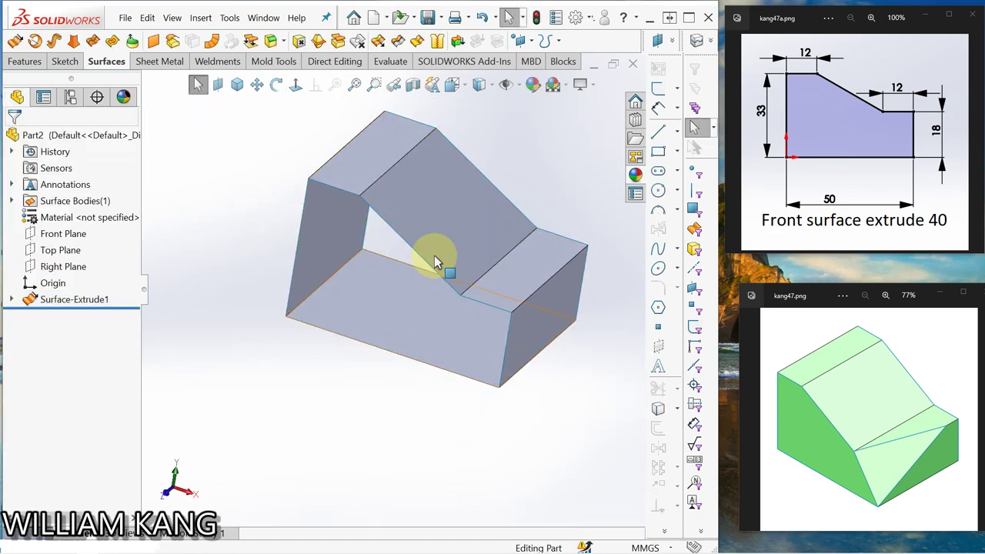
{"action": "middle_click_drag", "start_coordinate": [590, 378], "coordinate": [622, 362]}
{"action": "left_click", "coordinate": [973, 146]}
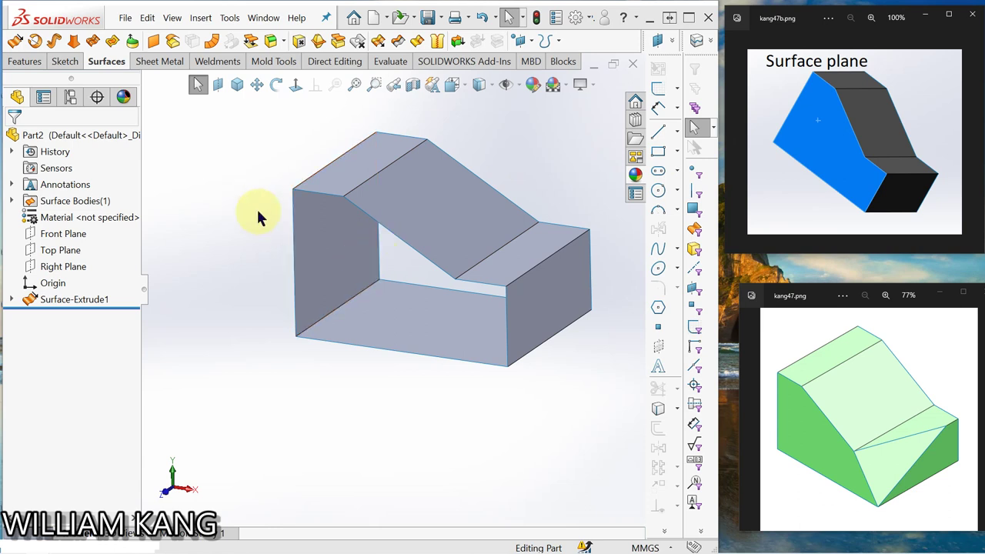
Create a planar surface across the front opening using Sketch1 as its boundary.
{"action": "left_click", "coordinate": [153, 42]}
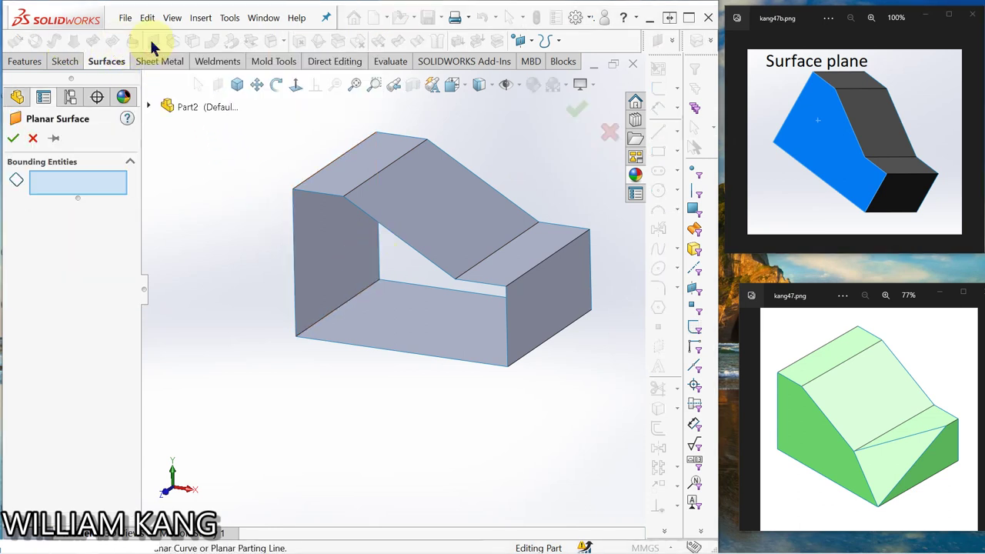
{"action": "left_click", "coordinate": [148, 106]}
{"action": "left_click", "coordinate": [167, 271]}
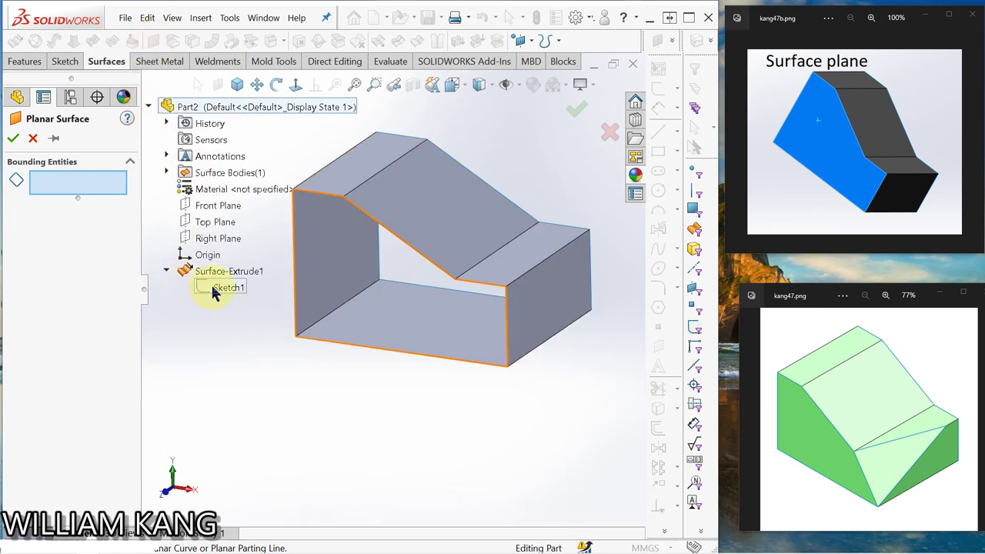
{"action": "left_click", "coordinate": [225, 290]}
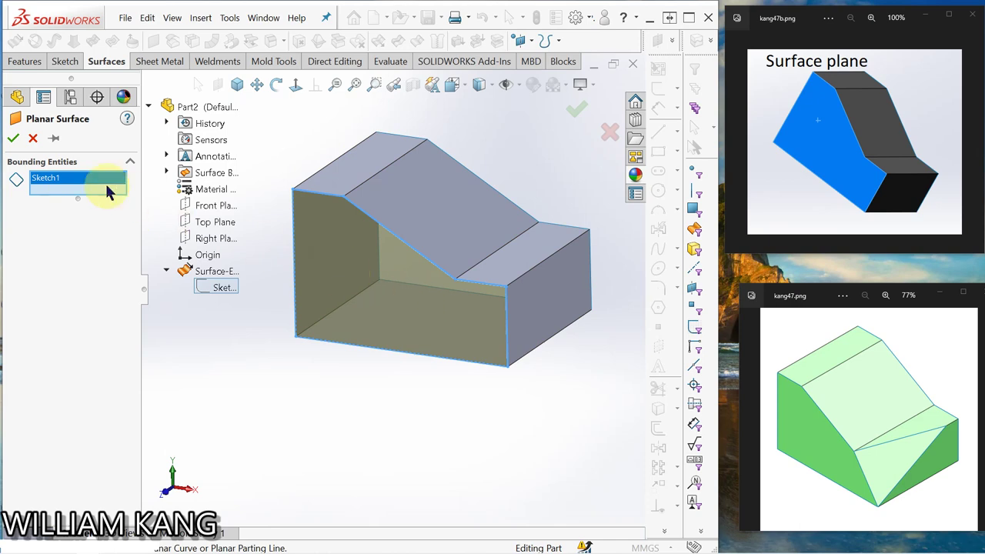
Accept the front cap and orbit the block to face its open back end.
{"action": "left_click", "coordinate": [14, 140]}
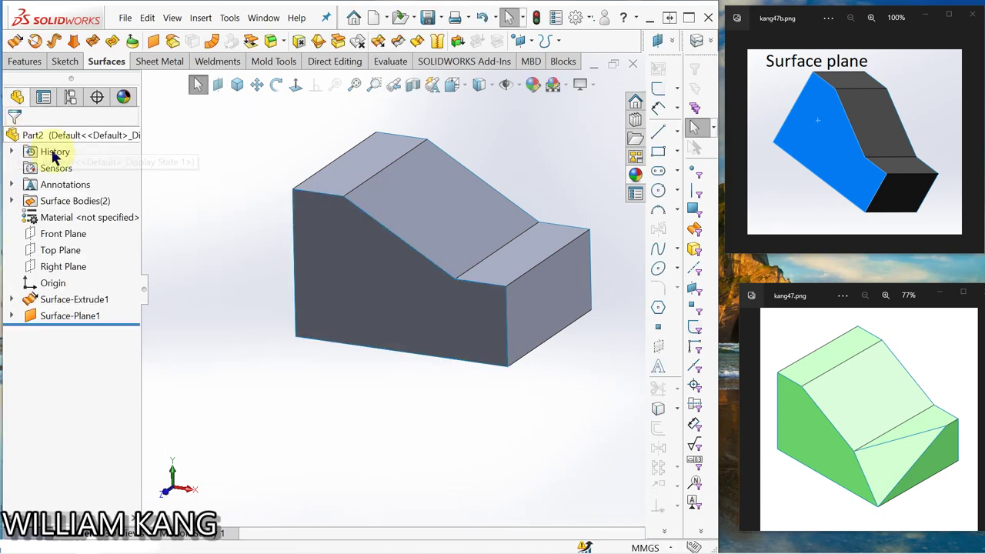
{"action": "mouse_move", "coordinate": [229, 180]}
{"action": "middle_mouse_down"}
{"action": "mouse_move", "coordinate": [246, 225]}
{"action": "mouse_move", "coordinate": [205, 292]}
{"action": "mouse_move", "coordinate": [163, 259]}
{"action": "mouse_move", "coordinate": [198, 228]}
{"action": "mouse_move", "coordinate": [184, 244]}
{"action": "mouse_move", "coordinate": [169, 229]}
{"action": "mouse_move", "coordinate": [161, 242]}
{"action": "mouse_move", "coordinate": [173, 214]}
{"action": "middle_mouse_up"}
{"action": "left_click_drag", "start_coordinate": [173, 214], "coordinate": [189, 236]}
{"action": "left_click", "coordinate": [198, 84]}
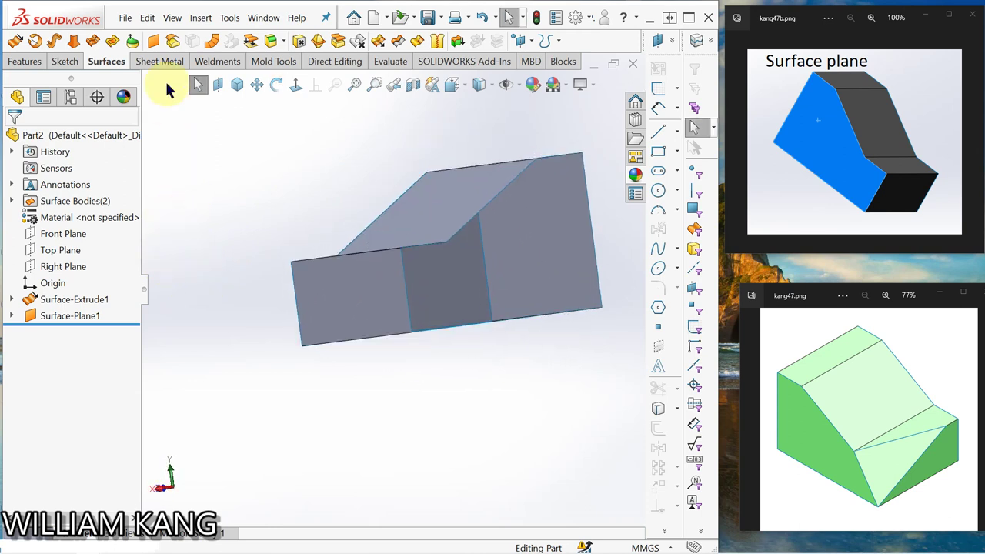
Create a second planar surface bounded by the six edges of the rear opening.
{"action": "left_click", "coordinate": [153, 43]}
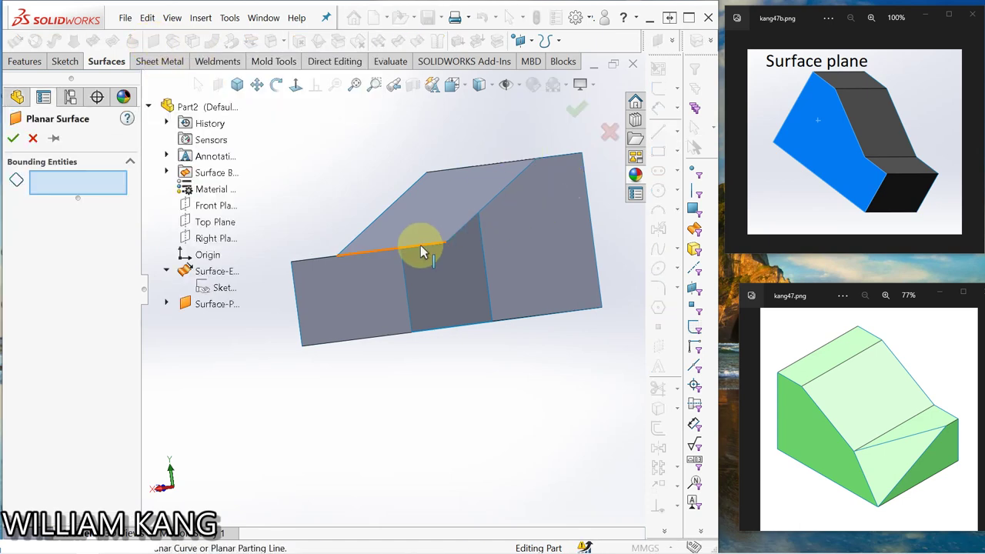
{"action": "middle_click_drag", "start_coordinate": [501, 253], "coordinate": [475, 260]}
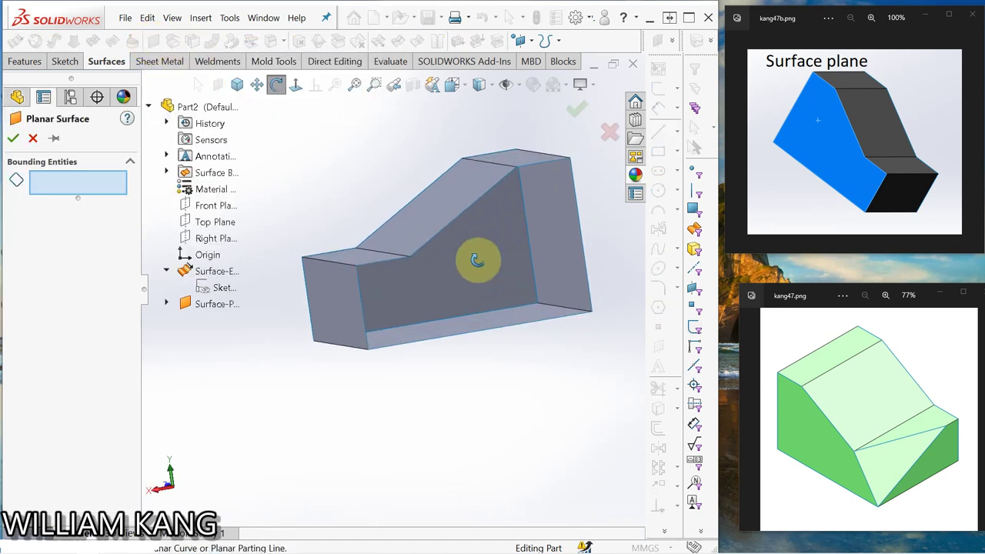
{"action": "left_click", "coordinate": [383, 266]}
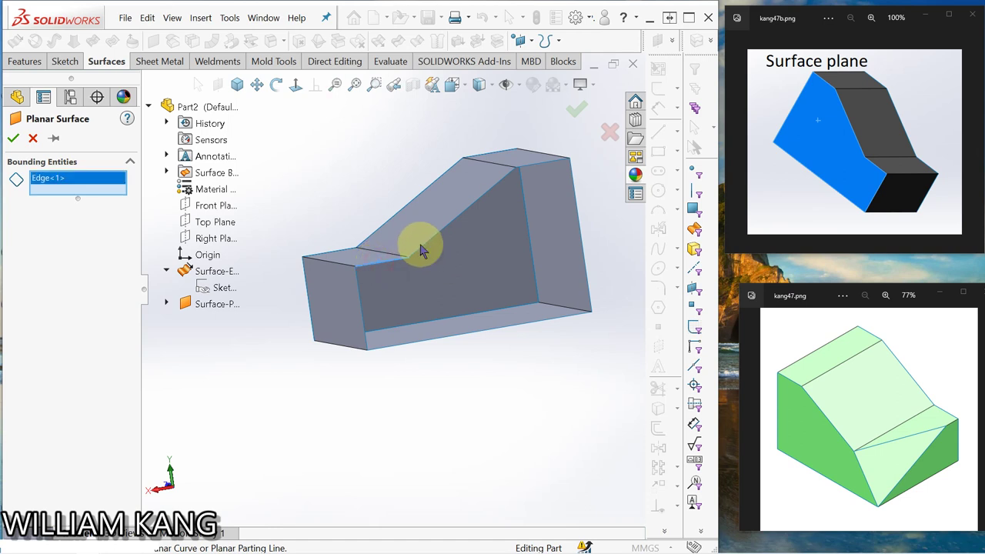
{"action": "left_click", "coordinate": [422, 250]}
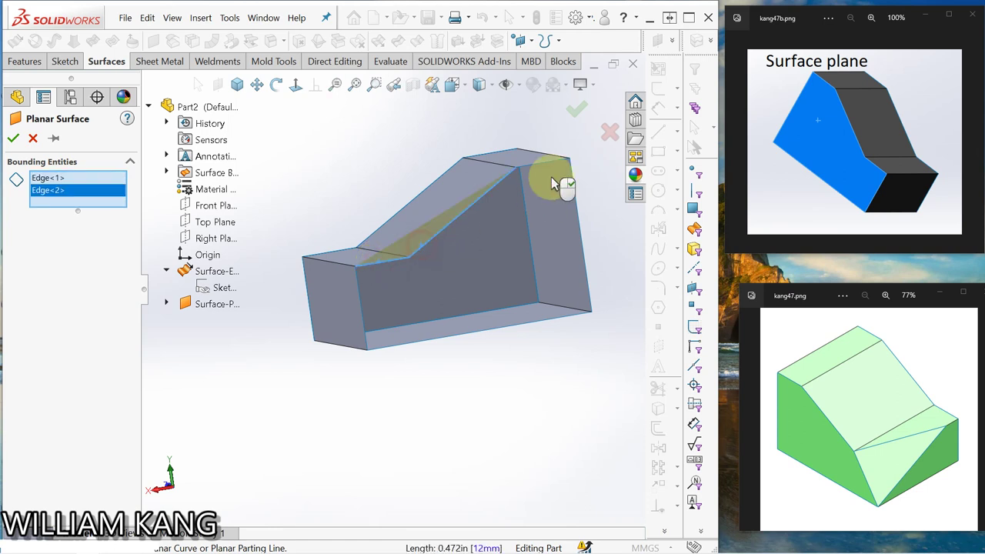
{"action": "left_click", "coordinate": [536, 163]}
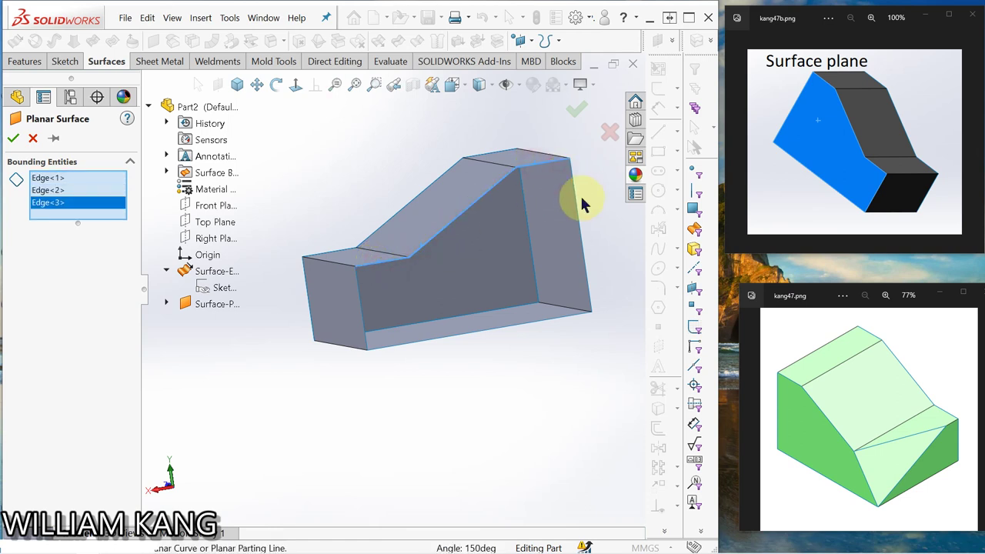
{"action": "left_click", "coordinate": [578, 206]}
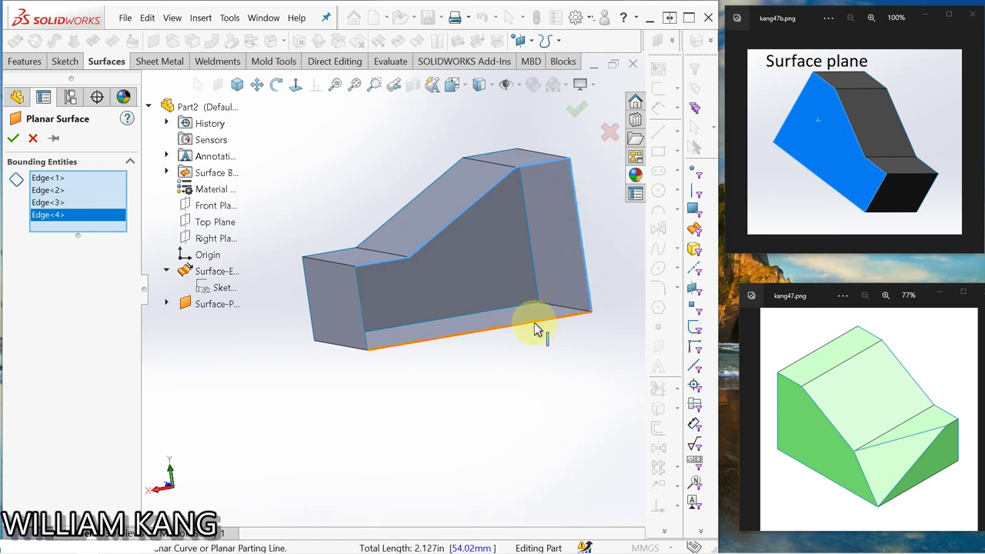
{"action": "left_click", "coordinate": [534, 323]}
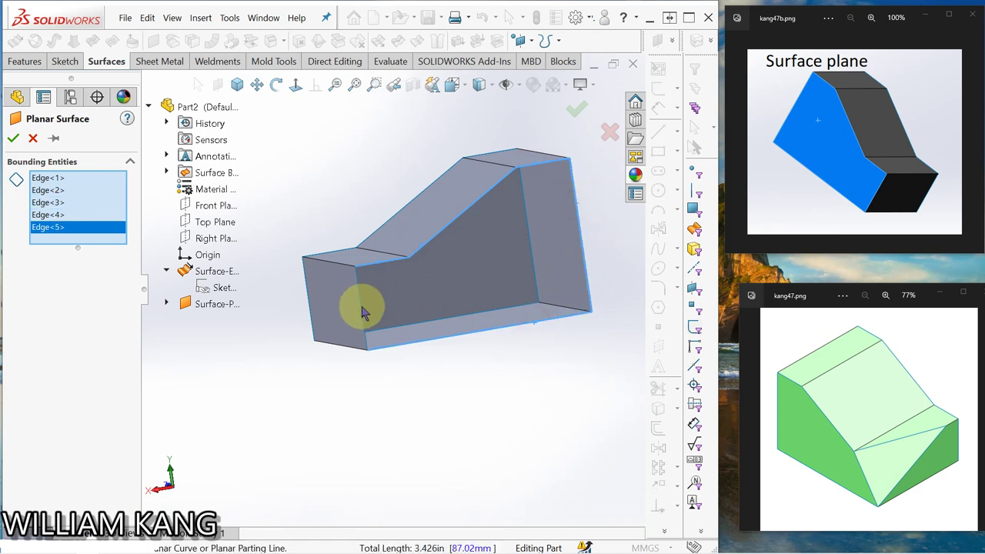
{"action": "left_click", "coordinate": [361, 308]}
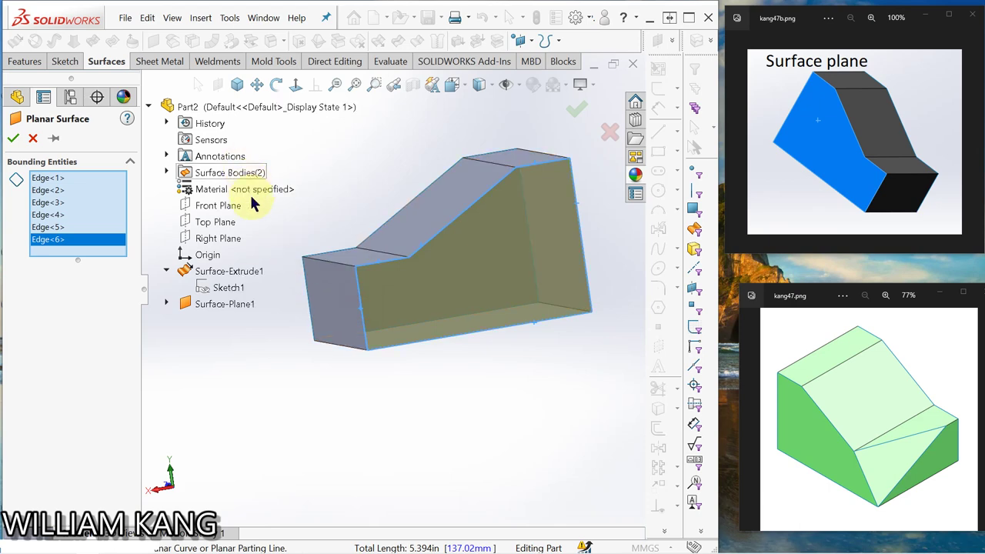
Accept the rear planar cap and orbit to inspect the closed block.
{"action": "left_click", "coordinate": [13, 138]}
{"action": "middle_click_drag", "start_coordinate": [328, 208], "coordinate": [333, 189]}
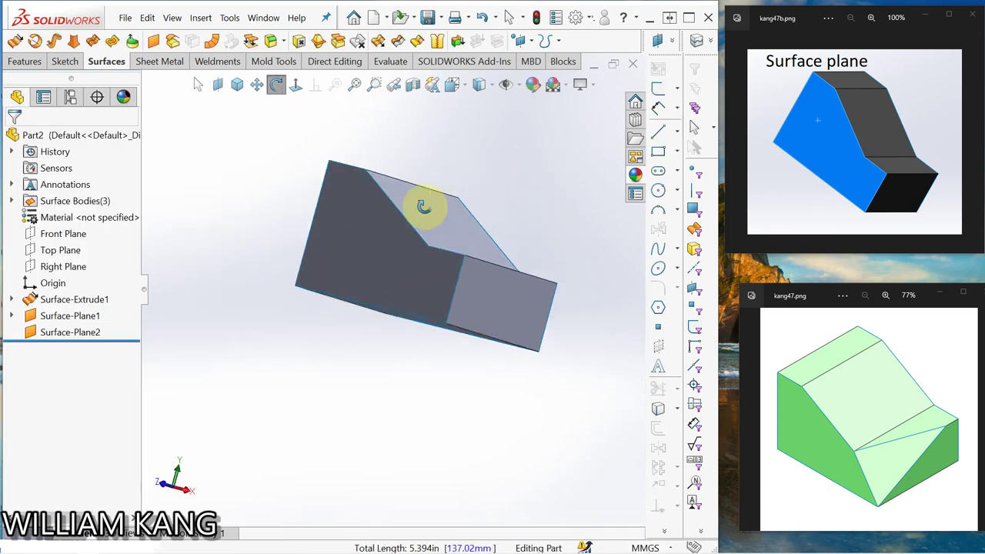
{"action": "left_click_drag", "start_coordinate": [334, 189], "coordinate": [378, 242]}
{"action": "key", "text": "Escape"}
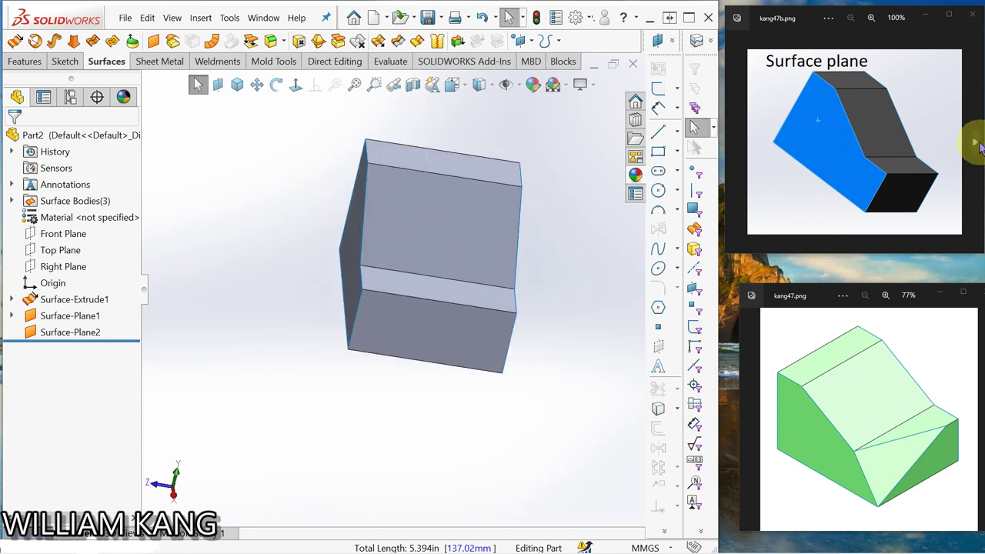
Advance to the point-on-edge reference picture and orbit the block to show its sloped face.
{"action": "left_click", "coordinate": [977, 145]}
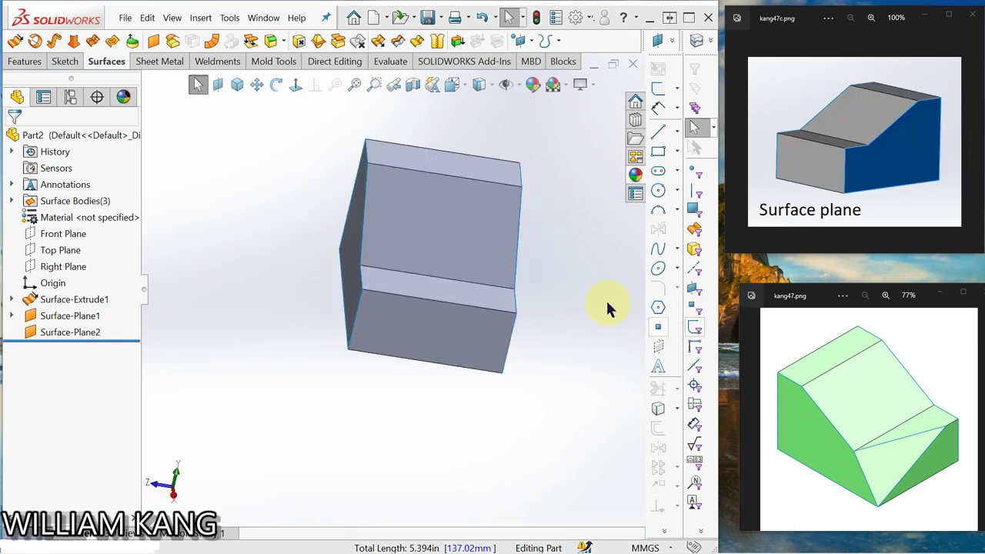
{"action": "left_click", "coordinate": [975, 151]}
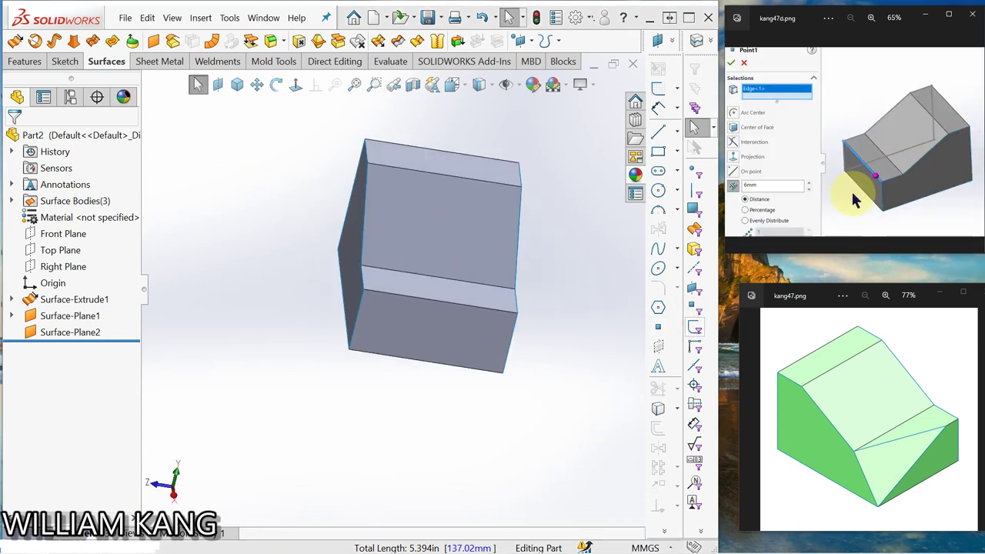
{"action": "middle_click_drag", "start_coordinate": [550, 245], "coordinate": [501, 231]}
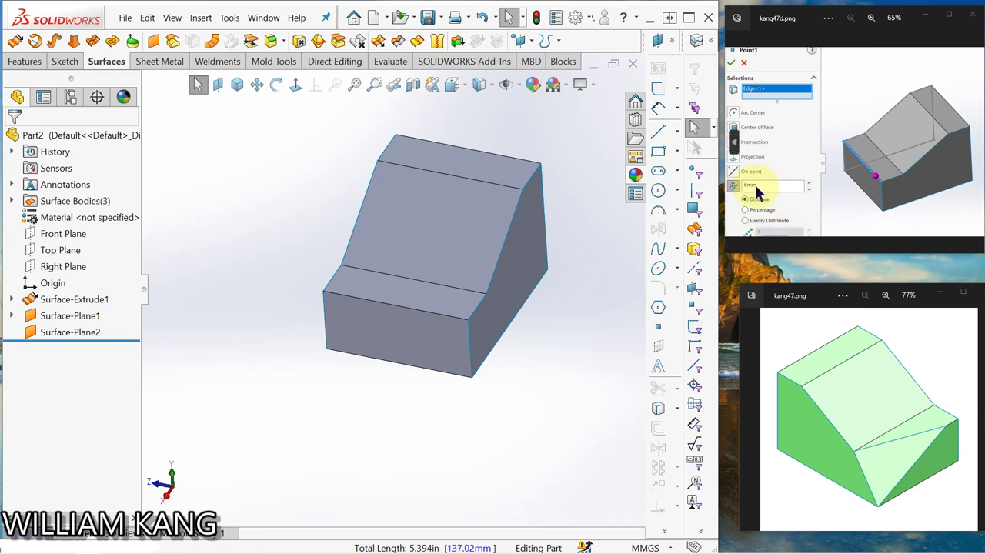
{"action": "scroll", "coordinate": [557, 367], "scroll_direction": "up", "scroll_amount": 1}
{"action": "scroll", "coordinate": [556, 355], "scroll_direction": "down", "scroll_amount": 3}
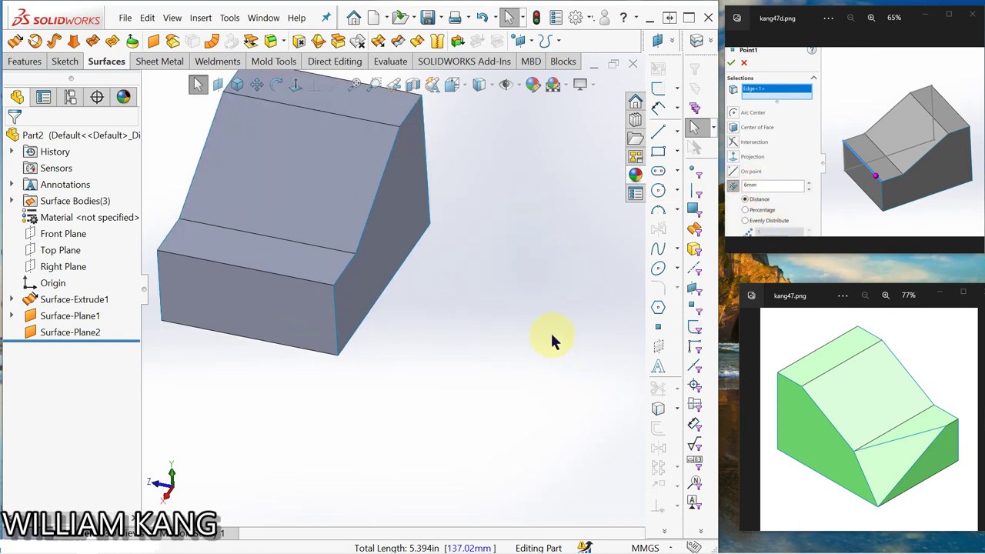
{"action": "scroll", "coordinate": [449, 336], "scroll_direction": "up", "scroll_amount": 2}
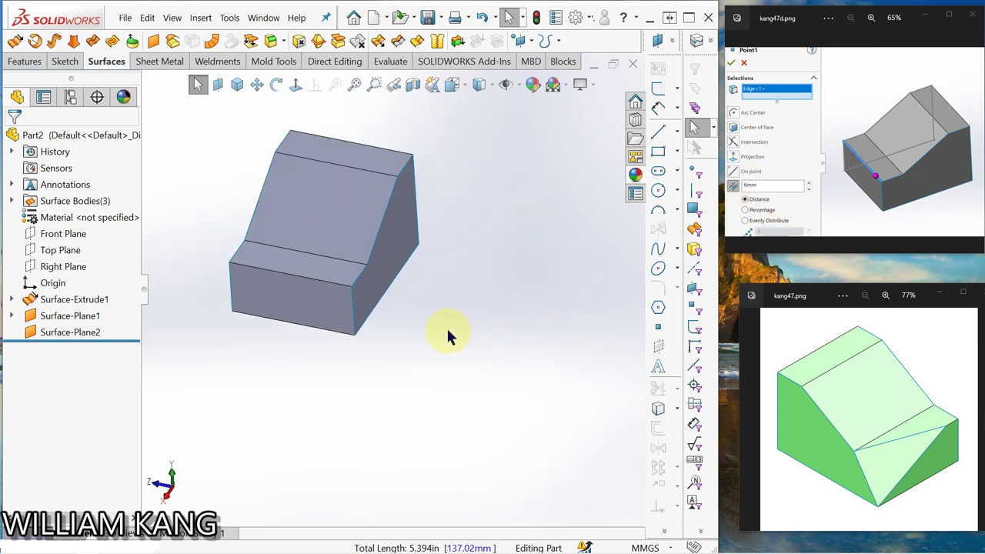
Open Sketch2 on the block's lower front face and place a point on its edge.
{"action": "left_click", "coordinate": [319, 302]}
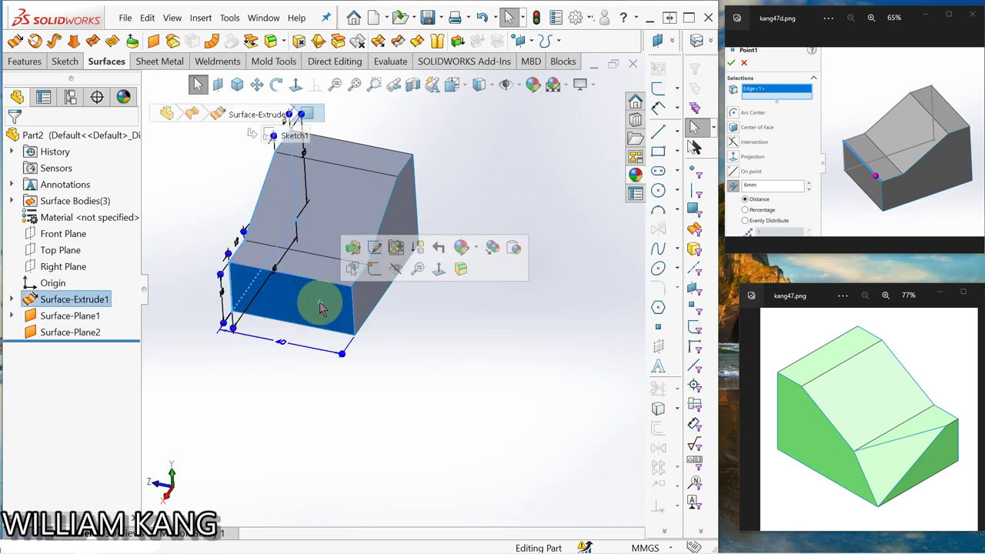
{"action": "left_click", "coordinate": [374, 268]}
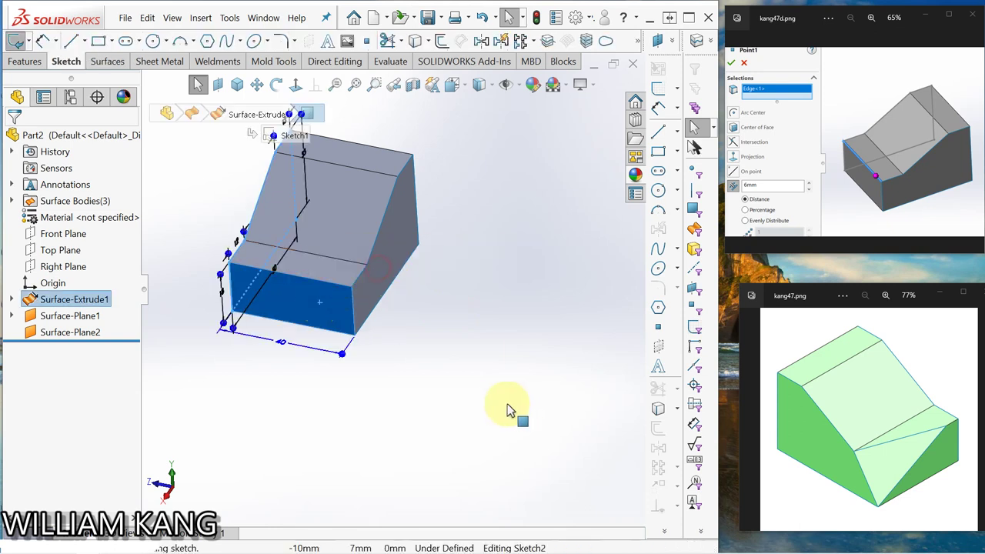
{"action": "scroll", "coordinate": [437, 347], "scroll_direction": "up", "scroll_amount": 3}
{"action": "mouse_move", "coordinate": [501, 321]}
{"action": "middle_mouse_down"}
{"action": "mouse_move", "coordinate": [462, 378]}
{"action": "mouse_move", "coordinate": [352, 352]}
{"action": "mouse_move", "coordinate": [297, 407]}
{"action": "middle_mouse_up"}
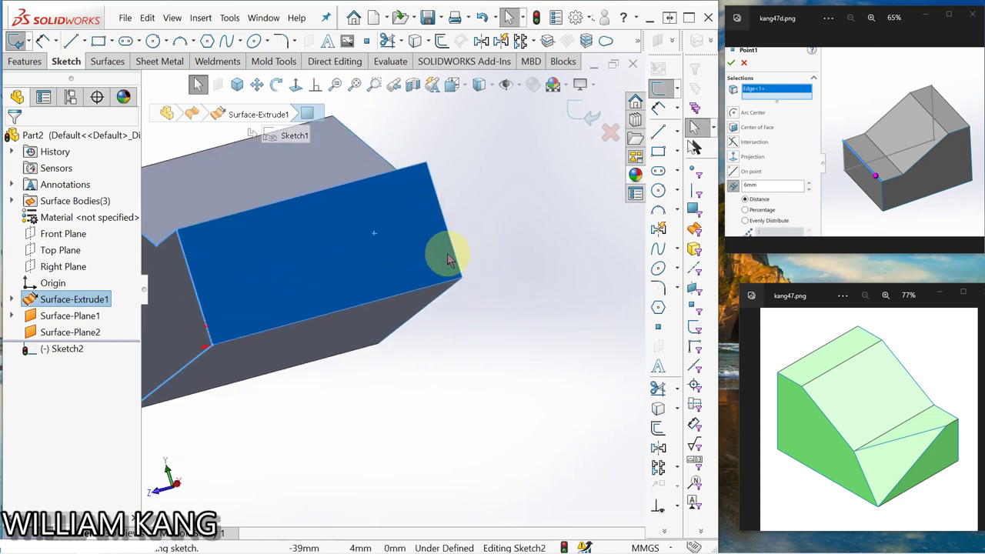
{"action": "mouse_move", "coordinate": [450, 260]}
{"action": "middle_mouse_down"}
{"action": "mouse_move", "coordinate": [473, 259]}
{"action": "mouse_move", "coordinate": [462, 301]}
{"action": "mouse_move", "coordinate": [480, 390]}
{"action": "mouse_move", "coordinate": [437, 380]}
{"action": "mouse_move", "coordinate": [419, 362]}
{"action": "middle_mouse_up"}
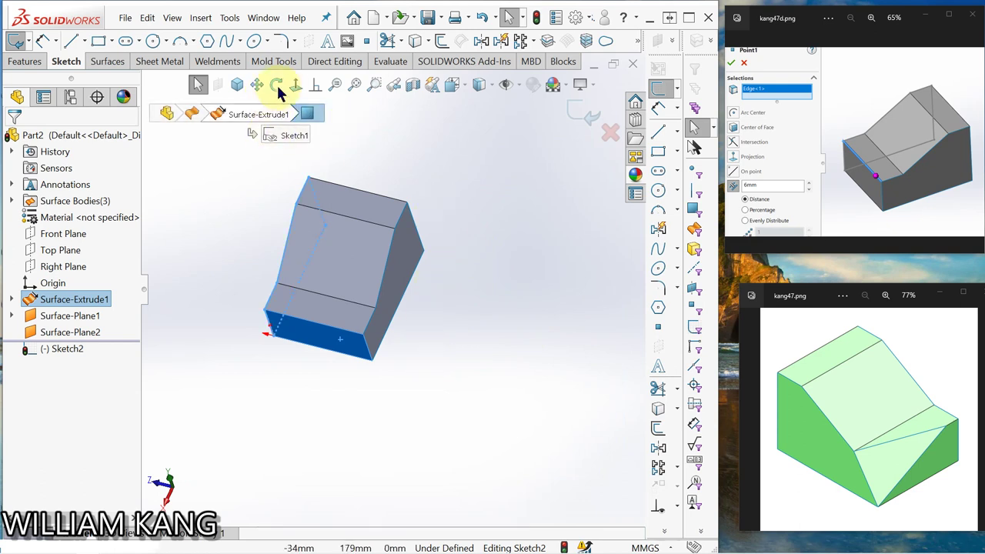
{"action": "left_click", "coordinate": [367, 43]}
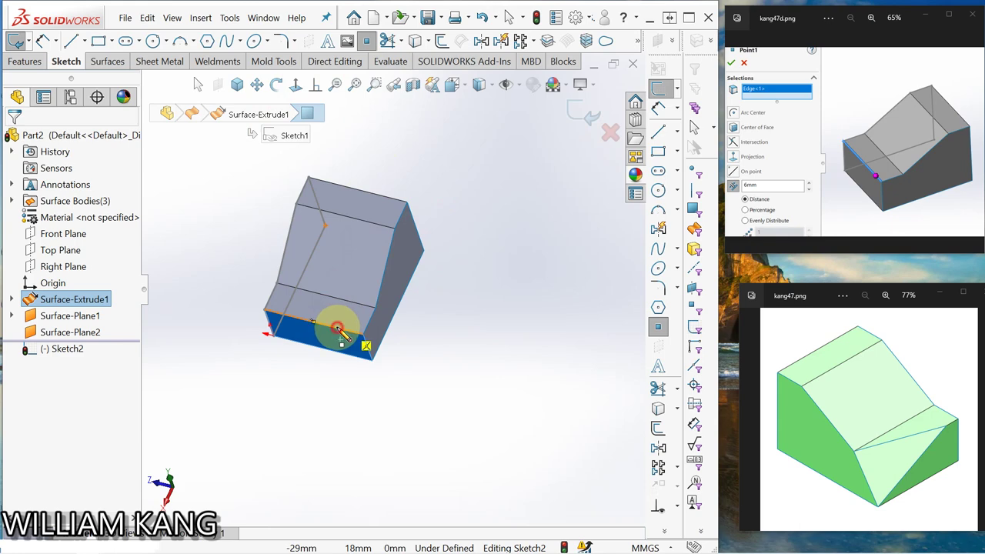
{"action": "left_click", "coordinate": [337, 329]}
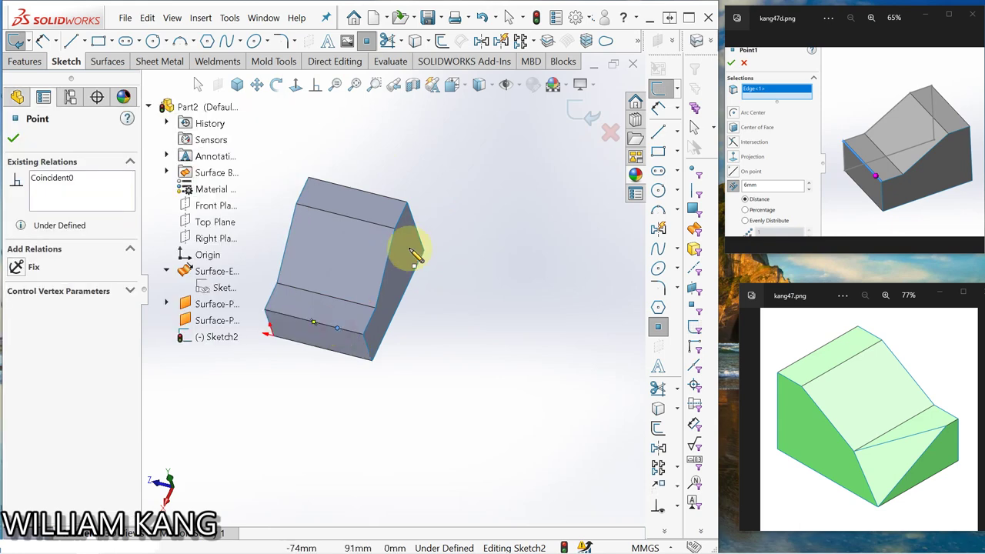
Dimension the sketch point 6 mm from the corner vertex along the edge.
{"action": "left_click", "coordinate": [14, 137]}
{"action": "middle_click_drag", "start_coordinate": [391, 213], "coordinate": [374, 213]}
{"action": "left_click", "coordinate": [661, 111]}
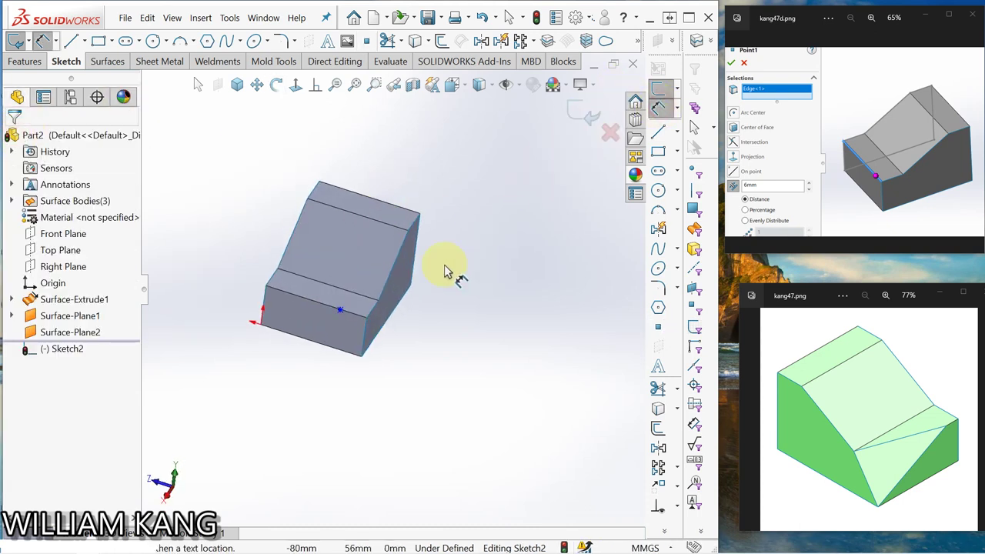
{"action": "left_click", "coordinate": [341, 311]}
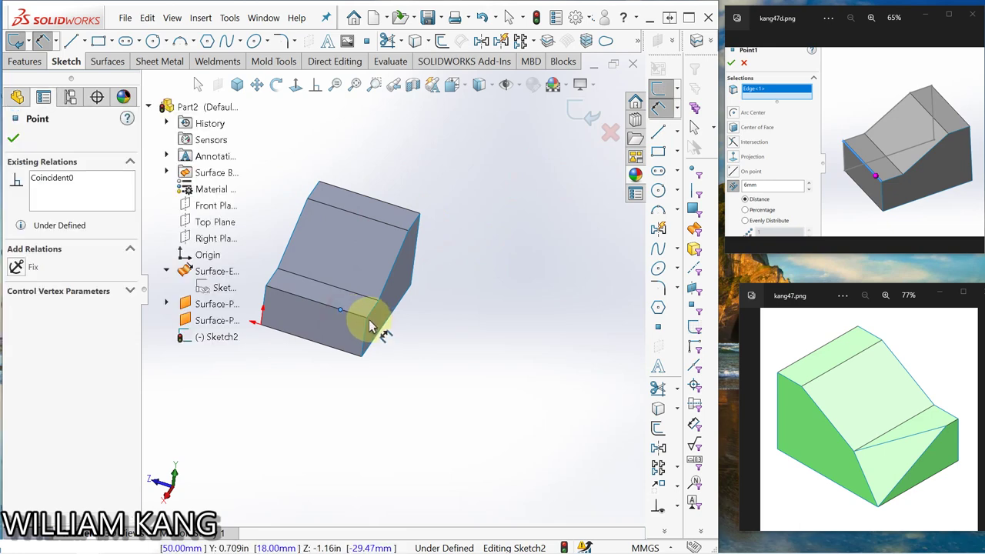
{"action": "left_click", "coordinate": [368, 323]}
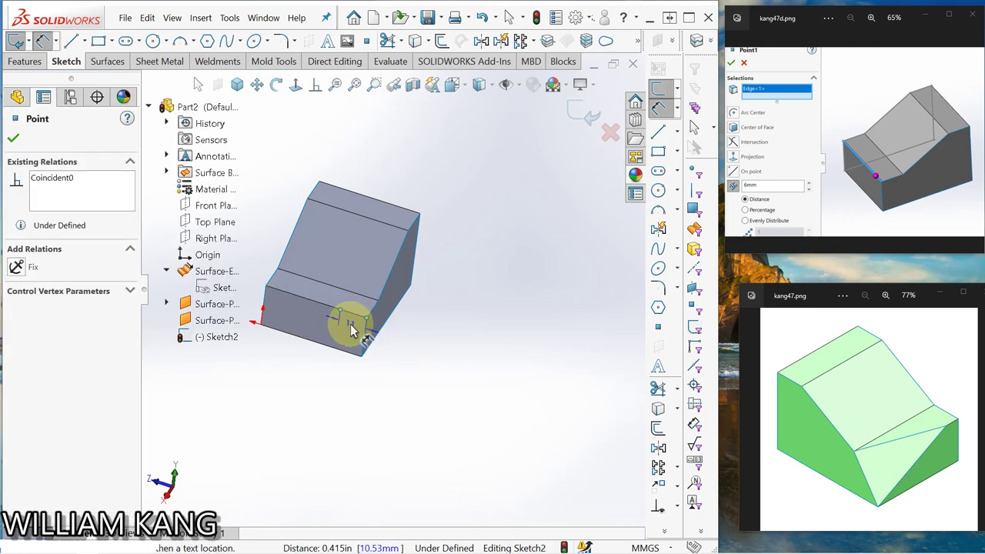
{"action": "left_click", "coordinate": [361, 338]}
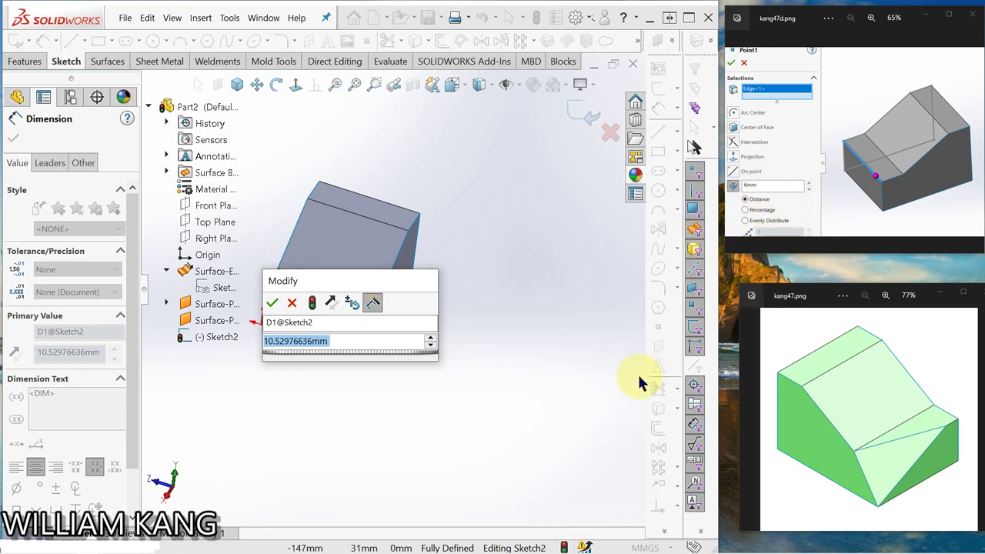
{"action": "type", "text": "6"}
{"action": "key", "text": "Return"}
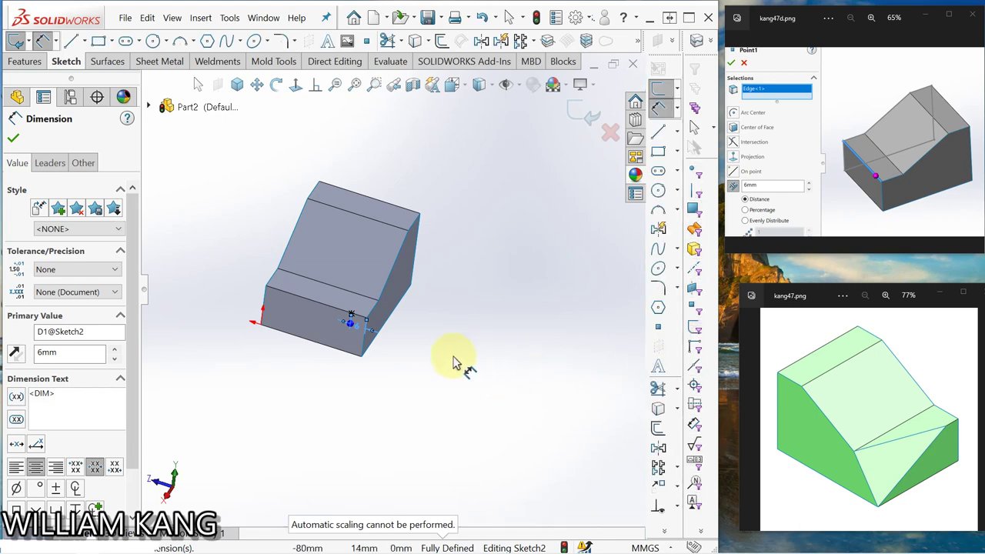
{"action": "left_click", "coordinate": [453, 362]}
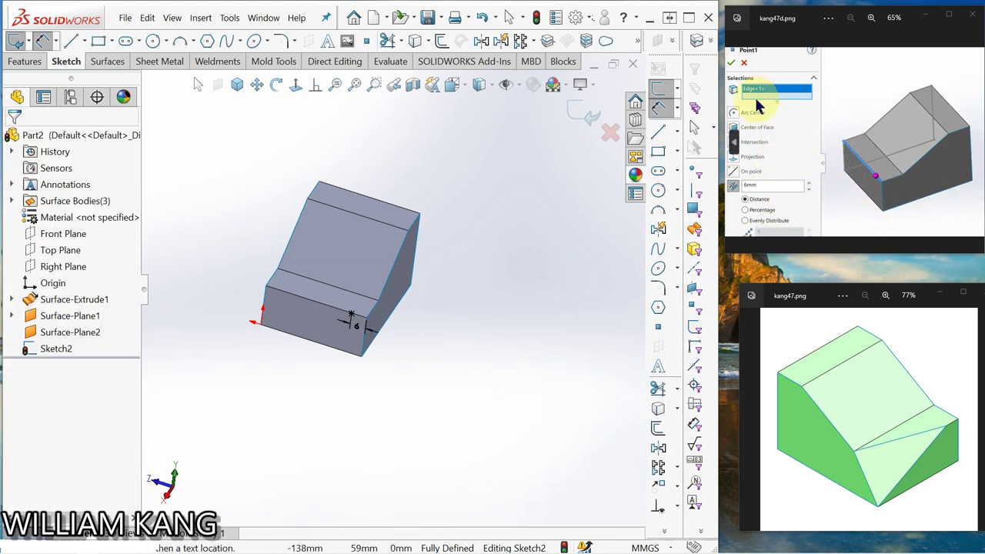
Exit Sketch2 and select its point on the block's front edge.
{"action": "left_click", "coordinate": [582, 119]}
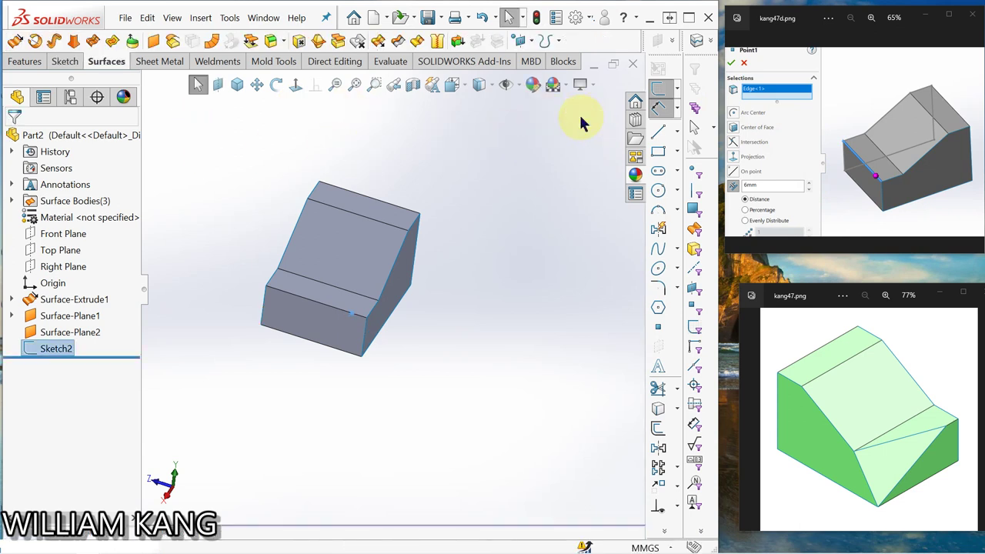
{"action": "mouse_move", "coordinate": [495, 270]}
{"action": "middle_mouse_down"}
{"action": "mouse_move", "coordinate": [476, 312]}
{"action": "mouse_move", "coordinate": [497, 230]}
{"action": "middle_mouse_up"}
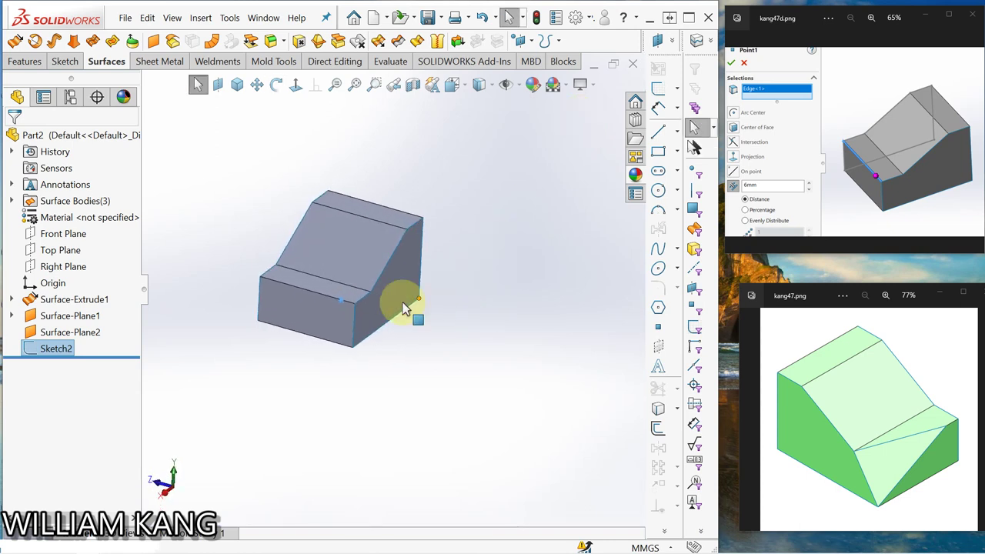
{"action": "left_click", "coordinate": [342, 300]}
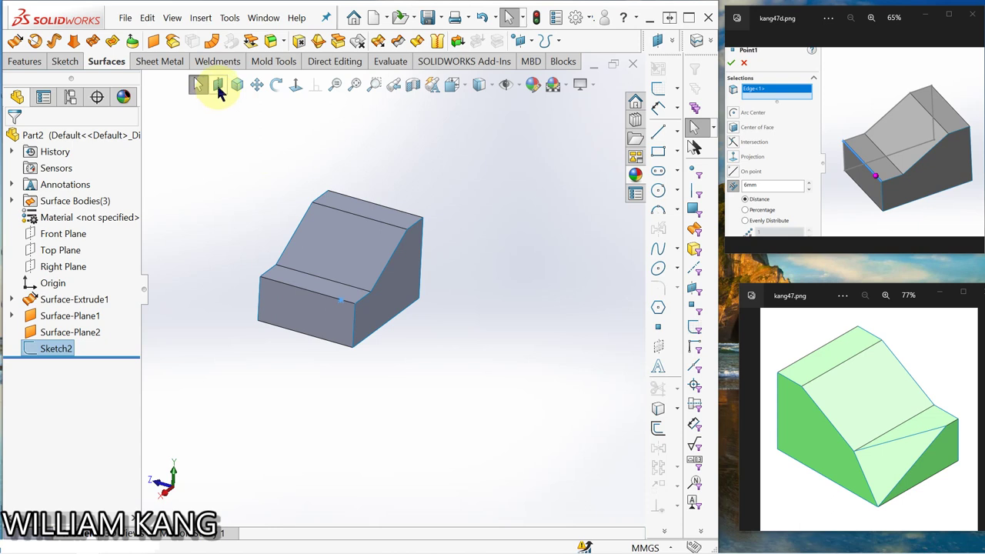
Define a new plane through Sketch2's point and two corner vertices of the block.
{"action": "left_click", "coordinate": [219, 90]}
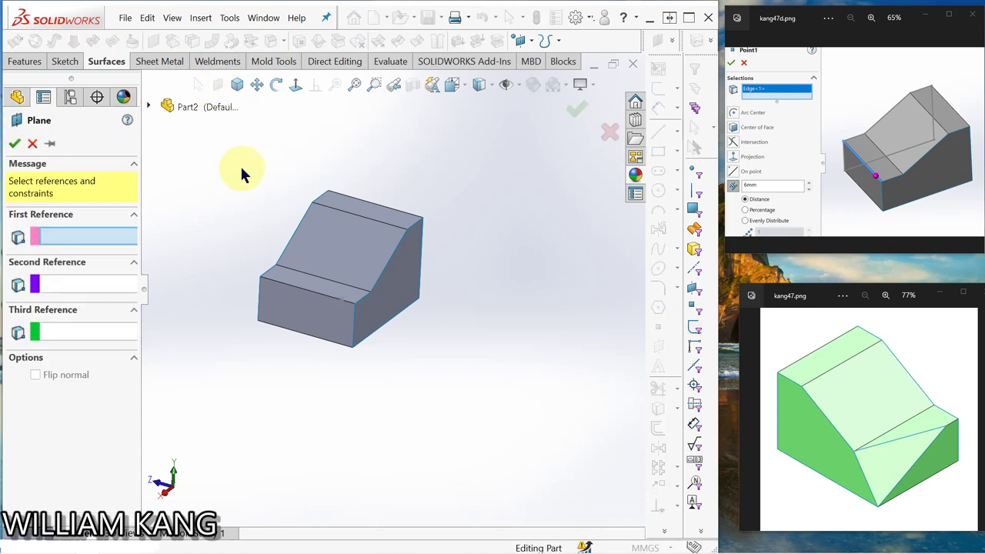
{"action": "middle_click_drag", "start_coordinate": [241, 174], "coordinate": [245, 182]}
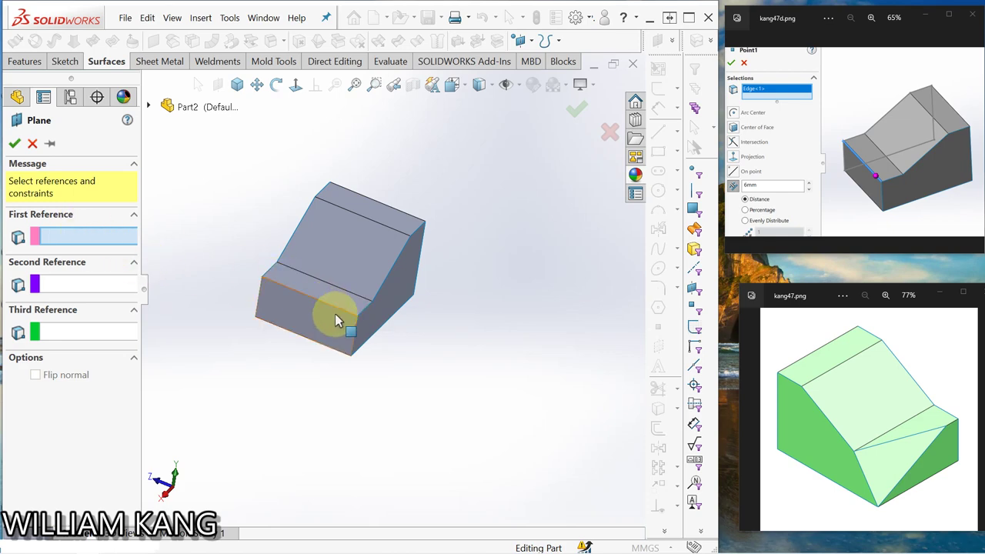
{"action": "left_click", "coordinate": [343, 311]}
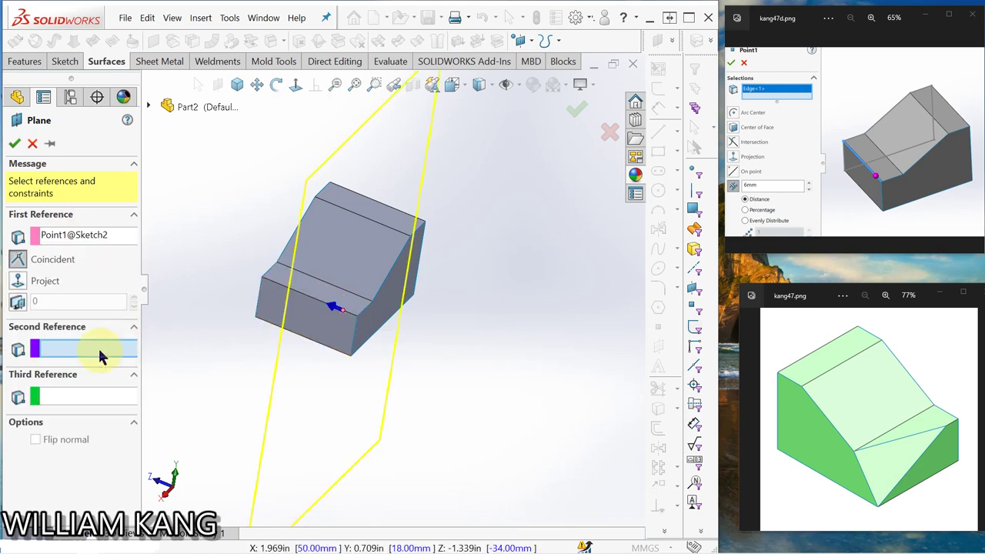
{"action": "left_click", "coordinate": [279, 265]}
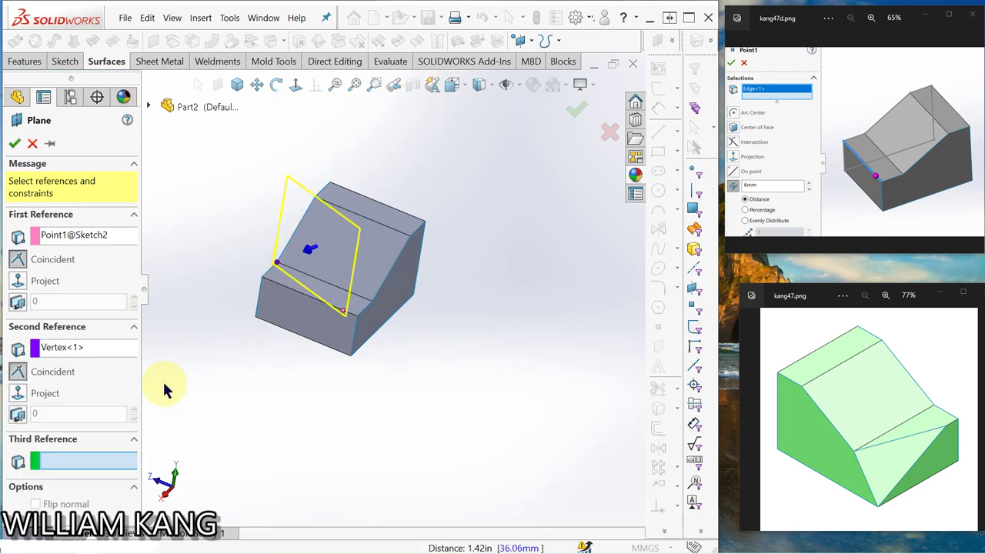
{"action": "left_click", "coordinate": [257, 317]}
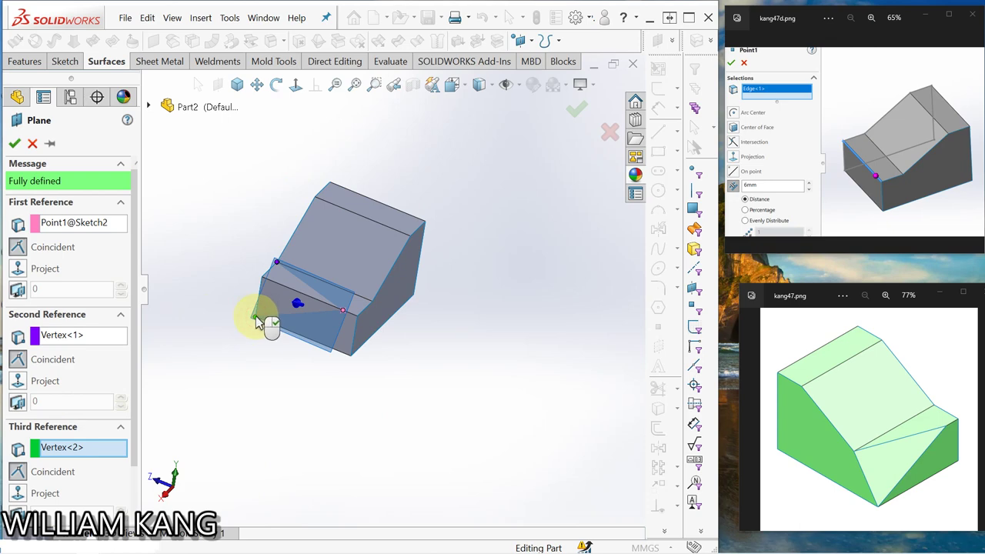
Accept Plane1 and advance the reference images to the plane settings.
{"action": "left_click", "coordinate": [15, 145]}
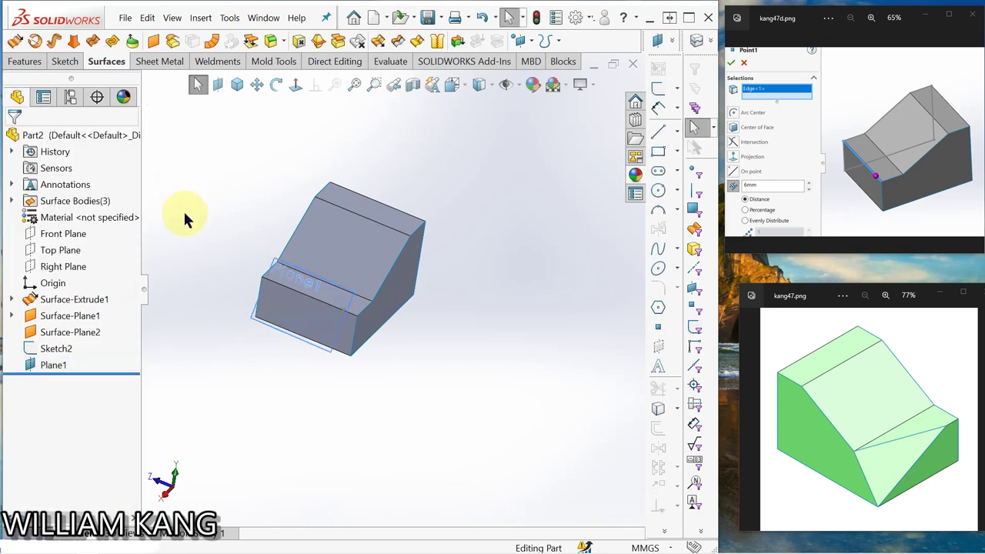
{"action": "mouse_move", "coordinate": [147, 378]}
{"action": "middle_mouse_down"}
{"action": "mouse_move", "coordinate": [235, 288]}
{"action": "mouse_move", "coordinate": [162, 358]}
{"action": "mouse_move", "coordinate": [185, 381]}
{"action": "mouse_move", "coordinate": [184, 398]}
{"action": "middle_mouse_up"}
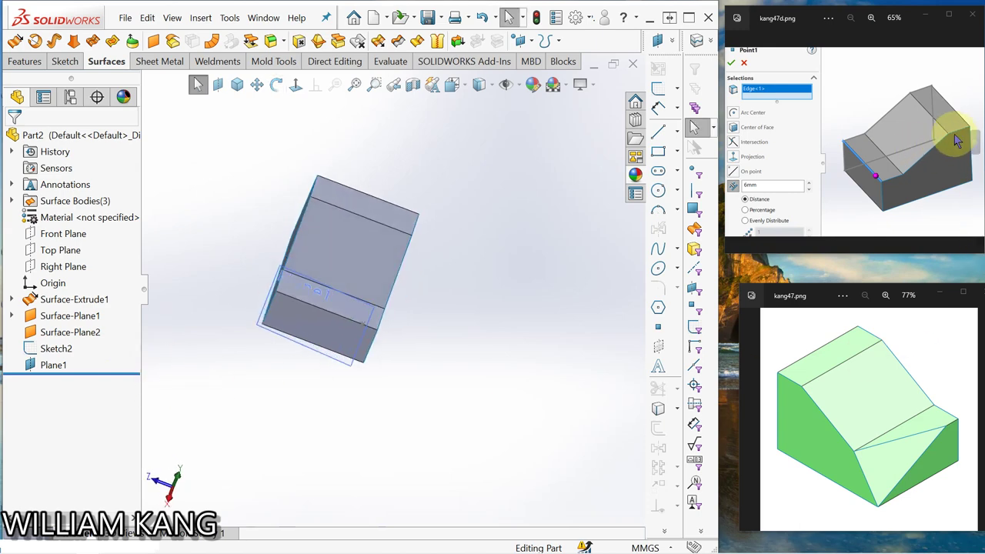
{"action": "left_click", "coordinate": [974, 149]}
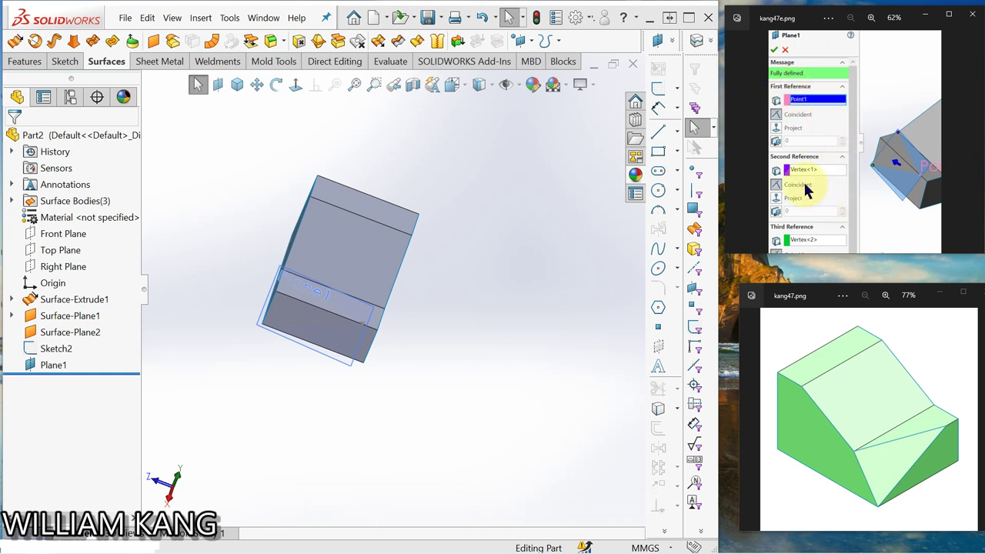
Bring up the trim settings reference and start a Trim Surface command.
{"action": "left_click", "coordinate": [974, 141]}
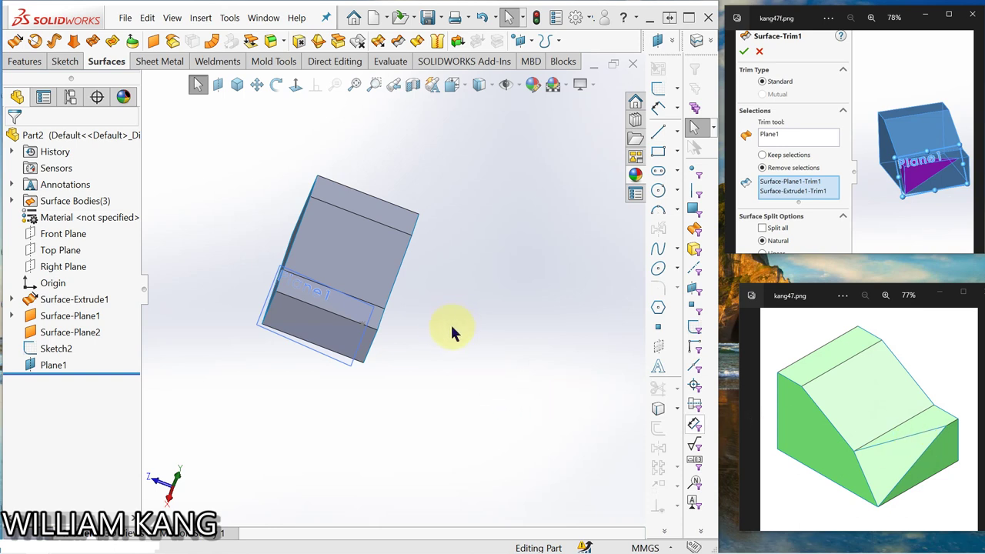
{"action": "mouse_move", "coordinate": [451, 333]}
{"action": "middle_mouse_down"}
{"action": "mouse_move", "coordinate": [395, 319]}
{"action": "mouse_move", "coordinate": [407, 337]}
{"action": "middle_mouse_up"}
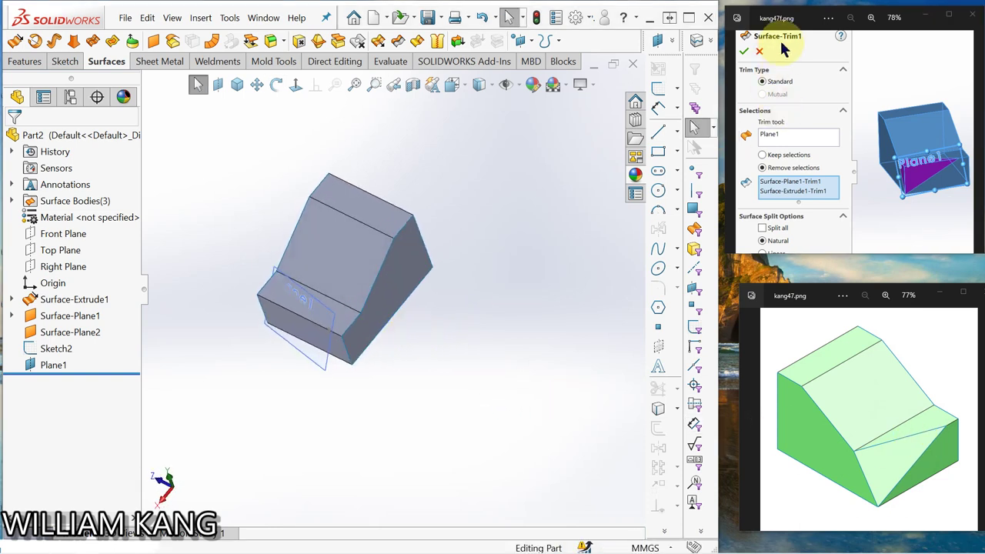
{"action": "left_click", "coordinate": [398, 42]}
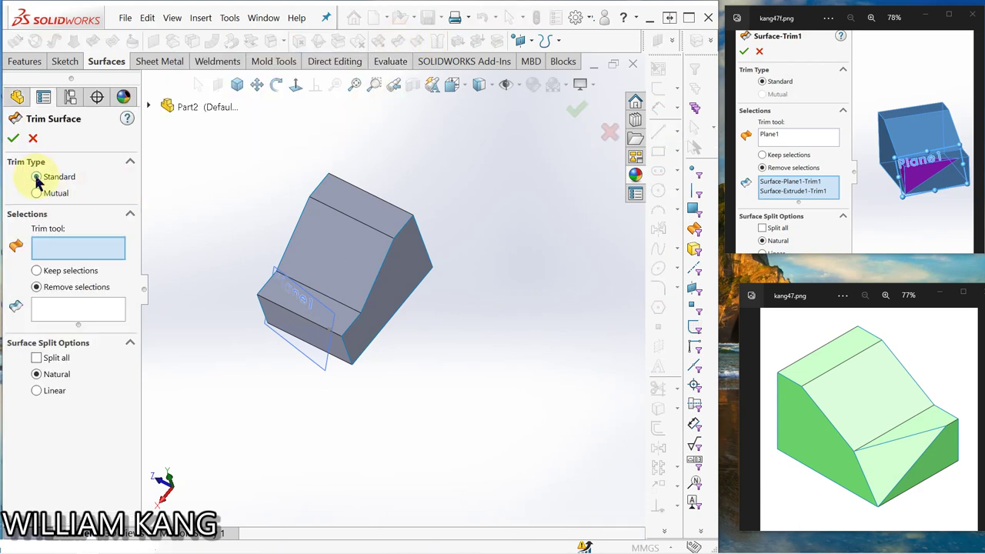
Trim with Plane1 as tool, removing the Surface-Extrude1-Trim1 and Surface-Plane1-Trim1 corner regions.
{"action": "left_click", "coordinate": [148, 107]}
{"action": "left_click", "coordinate": [204, 341]}
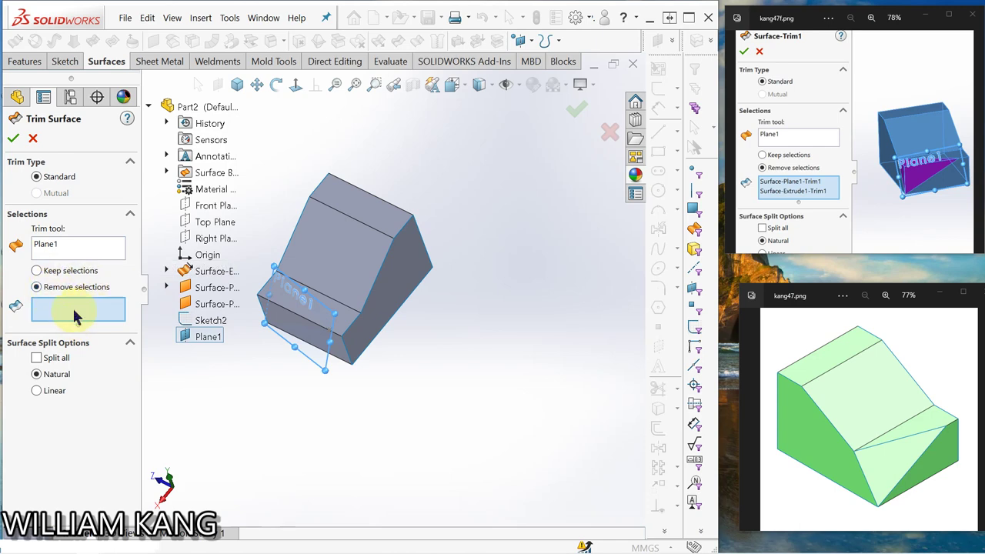
{"action": "middle_click_drag", "start_coordinate": [275, 395], "coordinate": [348, 344]}
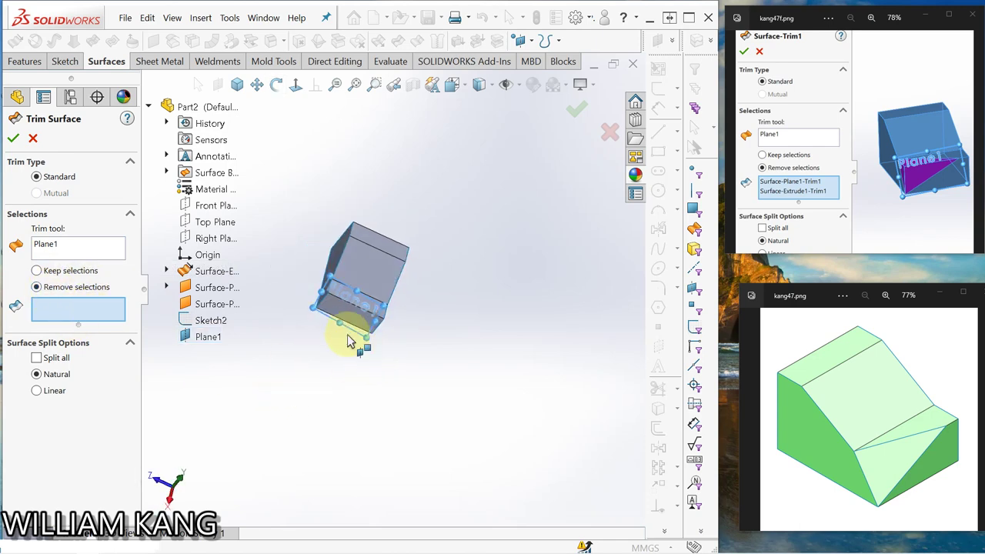
{"action": "scroll", "coordinate": [348, 344], "scroll_direction": "down", "scroll_amount": 5}
{"action": "left_click", "coordinate": [340, 191]}
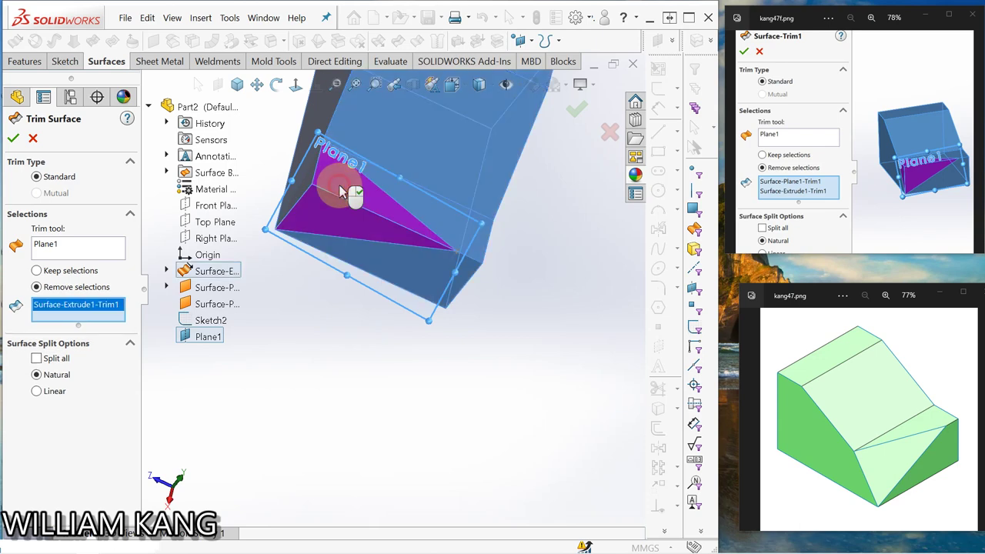
{"action": "mouse_move", "coordinate": [286, 275]}
{"action": "middle_mouse_down"}
{"action": "mouse_move", "coordinate": [341, 341]}
{"action": "mouse_move", "coordinate": [301, 351]}
{"action": "middle_mouse_up"}
{"action": "left_click", "coordinate": [350, 211]}
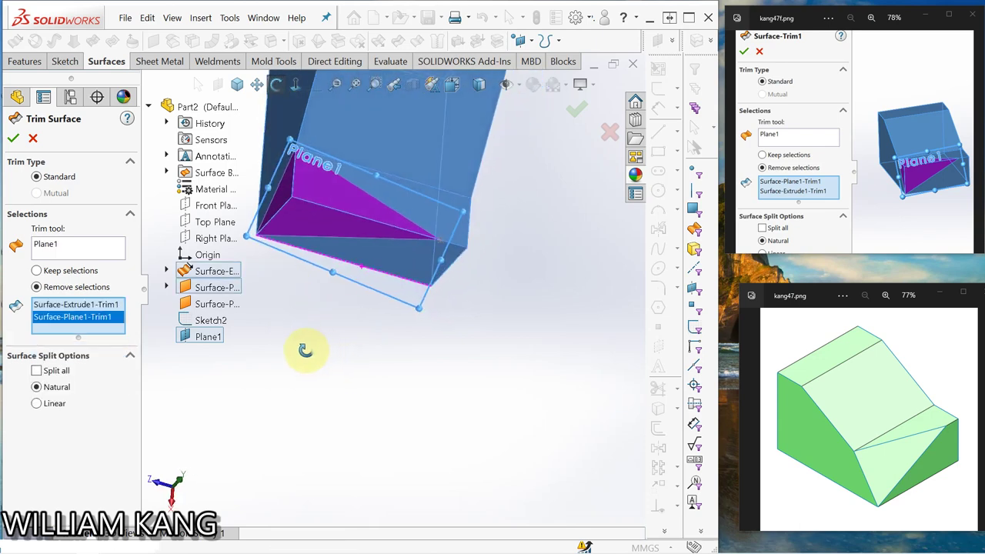
{"action": "left_click", "coordinate": [13, 141]}
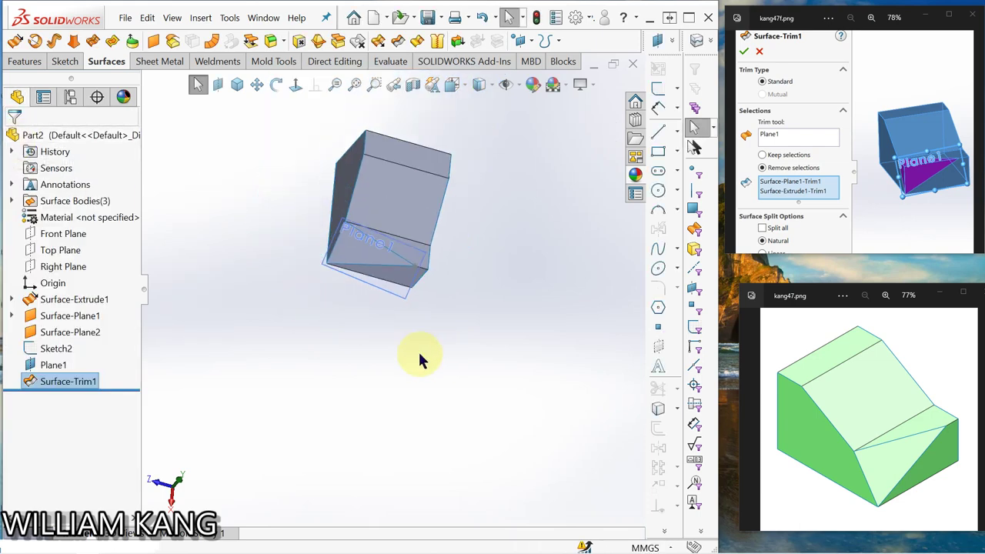
Hide Plane1 in the FeatureManager tree and orbit to view the open corner.
{"action": "left_click", "coordinate": [54, 365]}
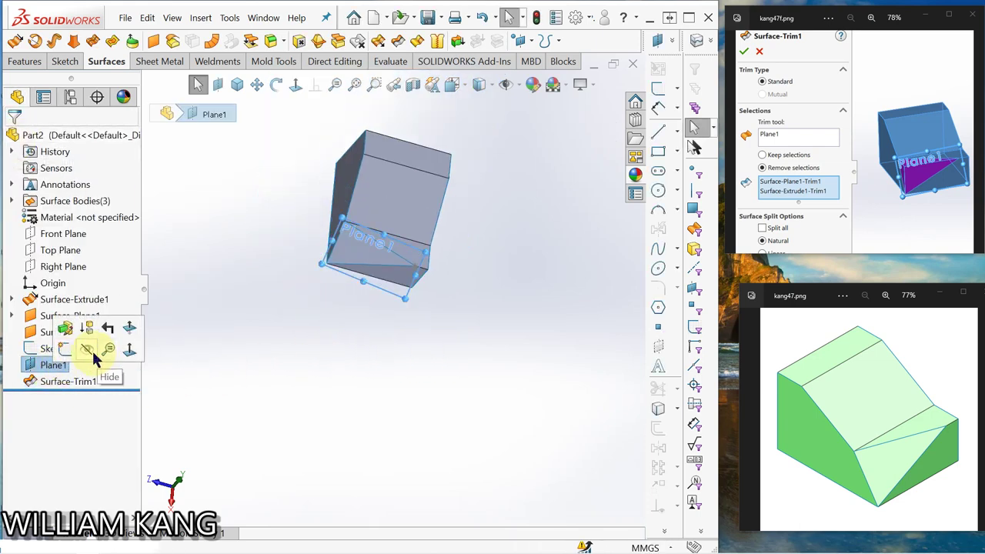
{"action": "left_click", "coordinate": [88, 351]}
{"action": "mouse_move", "coordinate": [493, 323]}
{"action": "middle_mouse_down"}
{"action": "mouse_move", "coordinate": [527, 279]}
{"action": "mouse_move", "coordinate": [451, 282]}
{"action": "mouse_move", "coordinate": [516, 253]}
{"action": "mouse_move", "coordinate": [424, 259]}
{"action": "mouse_move", "coordinate": [440, 324]}
{"action": "mouse_move", "coordinate": [508, 318]}
{"action": "mouse_move", "coordinate": [530, 336]}
{"action": "mouse_move", "coordinate": [510, 288]}
{"action": "mouse_move", "coordinate": [505, 346]}
{"action": "mouse_move", "coordinate": [535, 286]}
{"action": "mouse_move", "coordinate": [486, 312]}
{"action": "mouse_move", "coordinate": [521, 301]}
{"action": "mouse_move", "coordinate": [487, 329]}
{"action": "mouse_move", "coordinate": [501, 315]}
{"action": "middle_mouse_up"}
{"action": "key", "text": "Escape"}
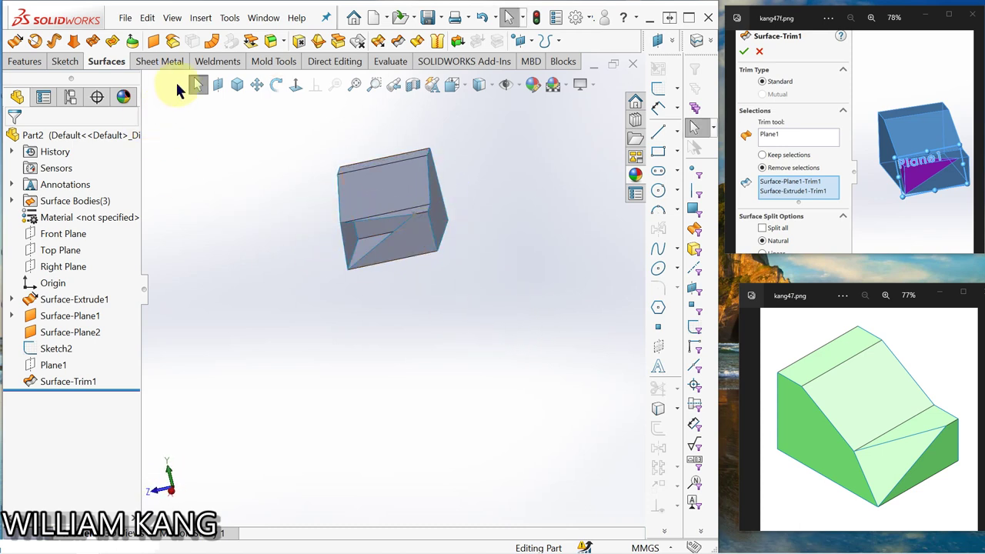
Create a planar surface bounded by the two edges of the triangular opening.
{"action": "left_click", "coordinate": [156, 42]}
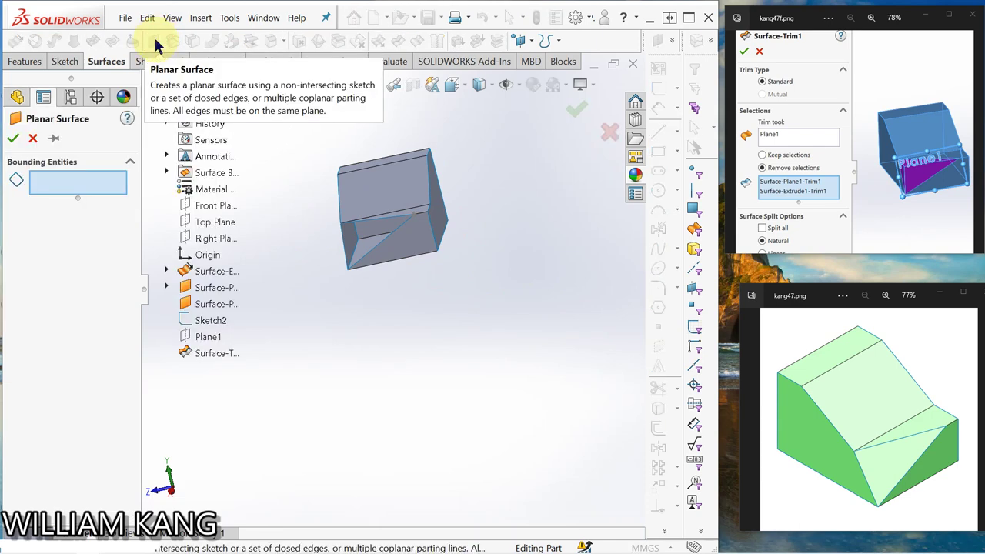
{"action": "left_click", "coordinate": [369, 223]}
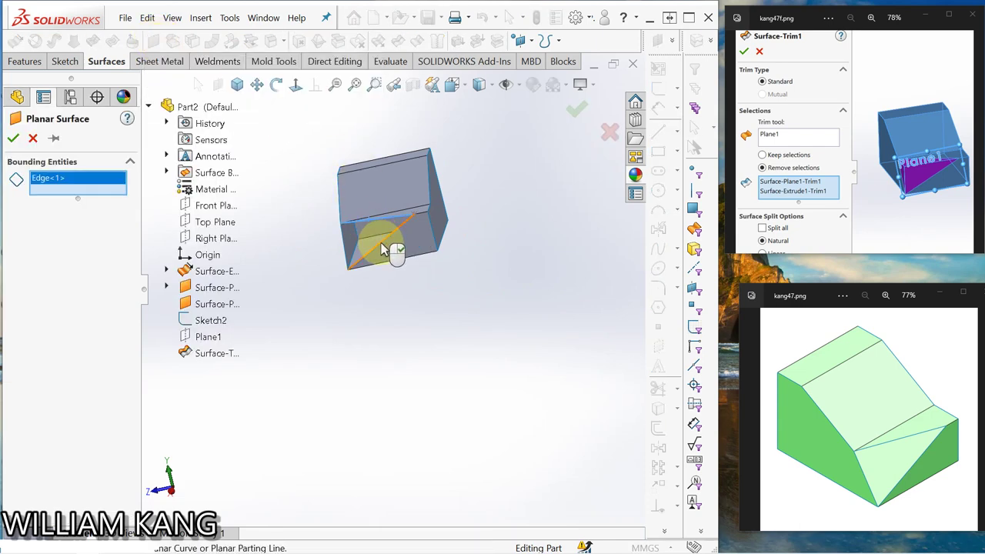
{"action": "left_click", "coordinate": [381, 244]}
{"action": "mouse_move", "coordinate": [375, 259]}
{"action": "middle_mouse_down"}
{"action": "mouse_move", "coordinate": [305, 256]}
{"action": "mouse_move", "coordinate": [378, 260]}
{"action": "mouse_move", "coordinate": [368, 256]}
{"action": "middle_mouse_up"}
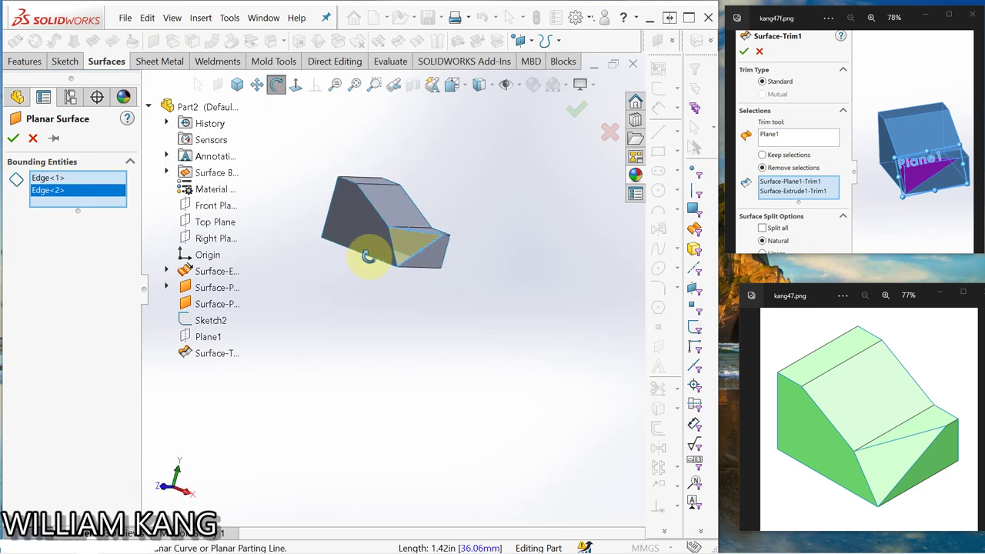
{"action": "left_click", "coordinate": [13, 139]}
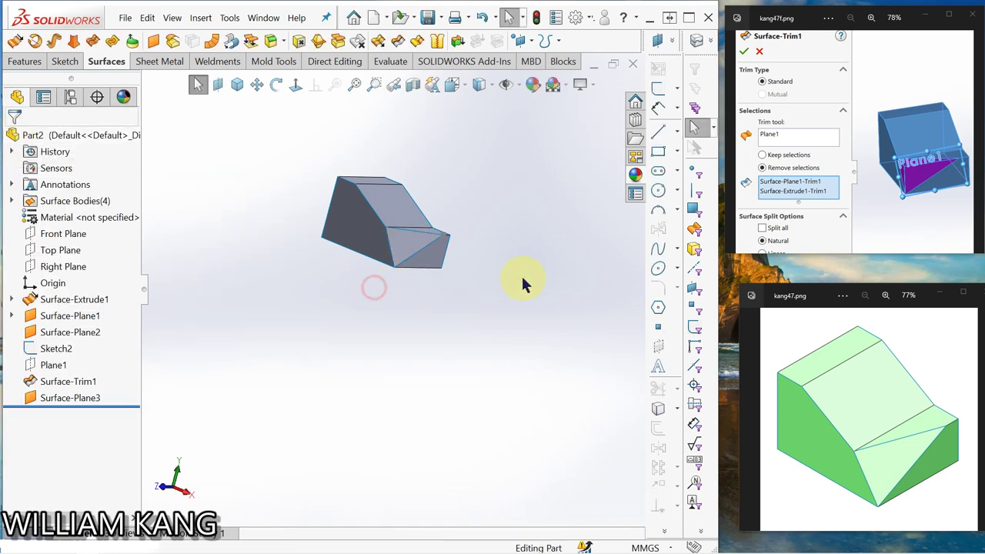
Orbit the model, then snap it to the Isometric view orientation.
{"action": "mouse_move", "coordinate": [520, 284]}
{"action": "middle_mouse_down"}
{"action": "mouse_move", "coordinate": [403, 308]}
{"action": "mouse_move", "coordinate": [331, 351]}
{"action": "mouse_move", "coordinate": [378, 301]}
{"action": "mouse_move", "coordinate": [378, 255]}
{"action": "mouse_move", "coordinate": [444, 330]}
{"action": "mouse_move", "coordinate": [558, 340]}
{"action": "middle_mouse_up"}
{"action": "left_click", "coordinate": [237, 85]}
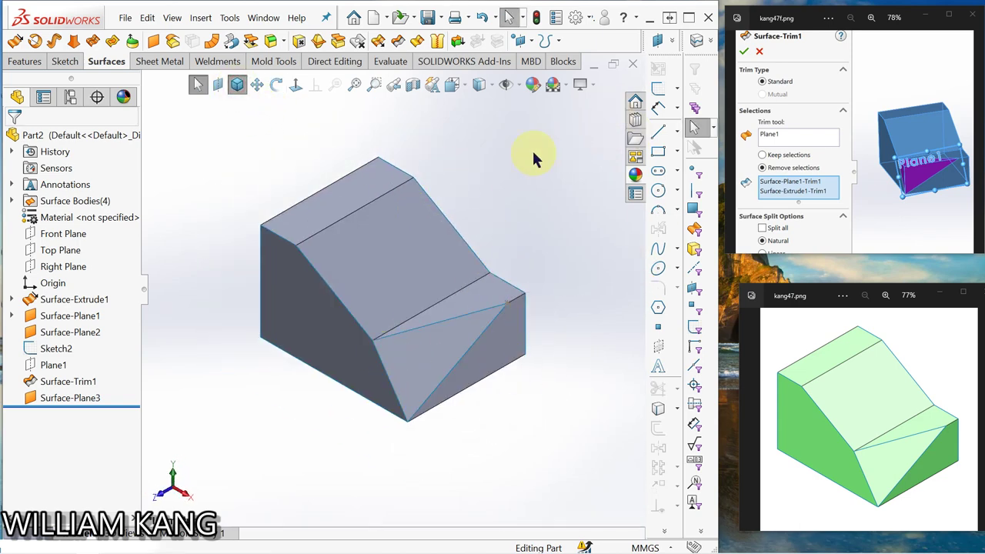
Apply a Front Plane section view offset to -11 mm and orbit inside.
{"action": "left_click", "coordinate": [412, 87]}
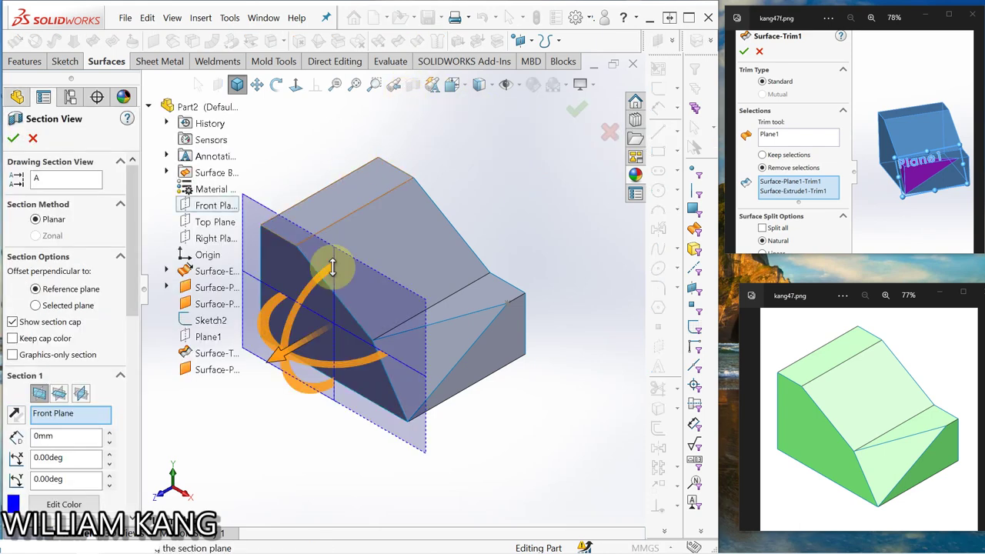
{"action": "left_click_drag", "start_coordinate": [276, 355], "coordinate": [309, 341]}
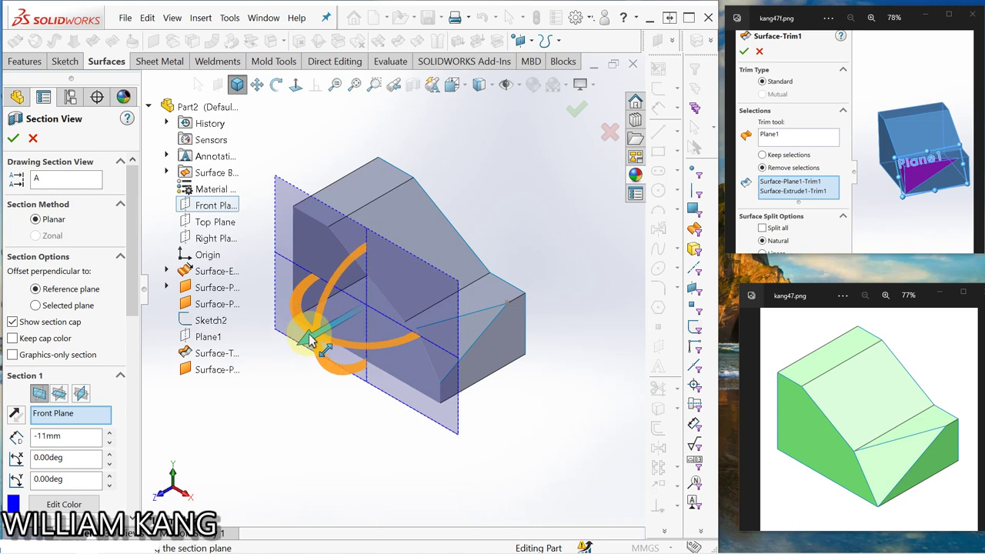
{"action": "left_click", "coordinate": [14, 137]}
{"action": "middle_click_drag", "start_coordinate": [233, 243], "coordinate": [340, 189]}
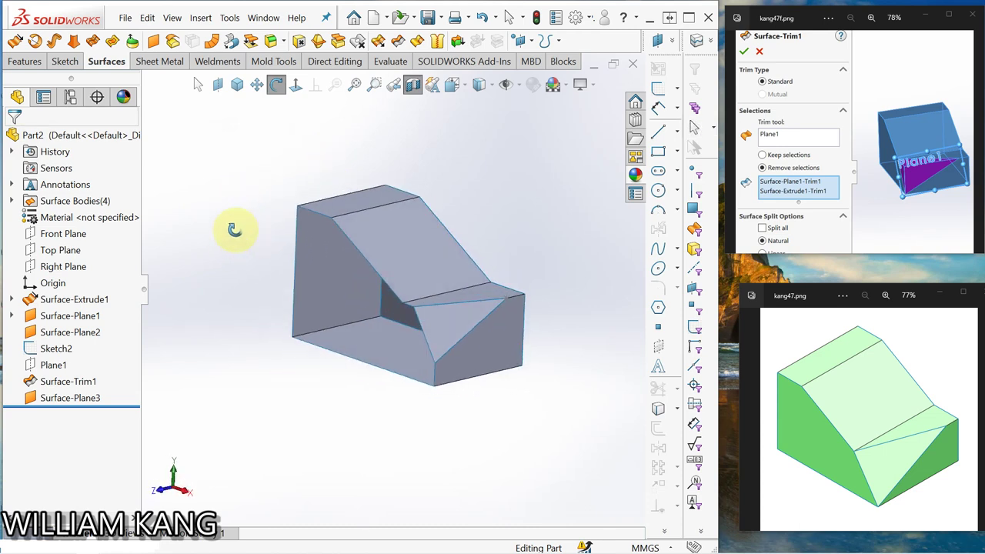
Orbit the uncut block back upright to match the reference picture's angle.
{"action": "middle_click_drag", "start_coordinate": [339, 189], "coordinate": [220, 242]}
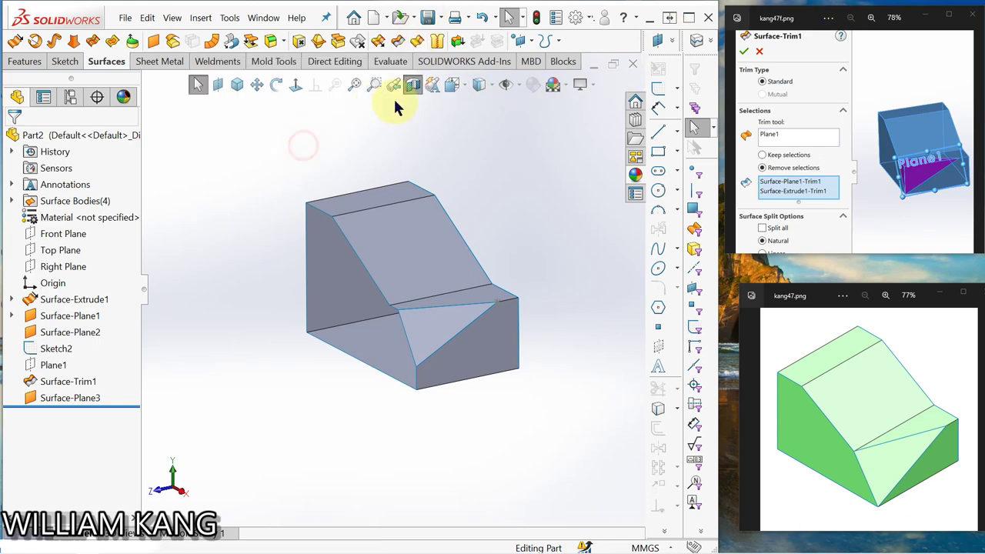
{"action": "middle_click_drag", "start_coordinate": [446, 185], "coordinate": [441, 208]}
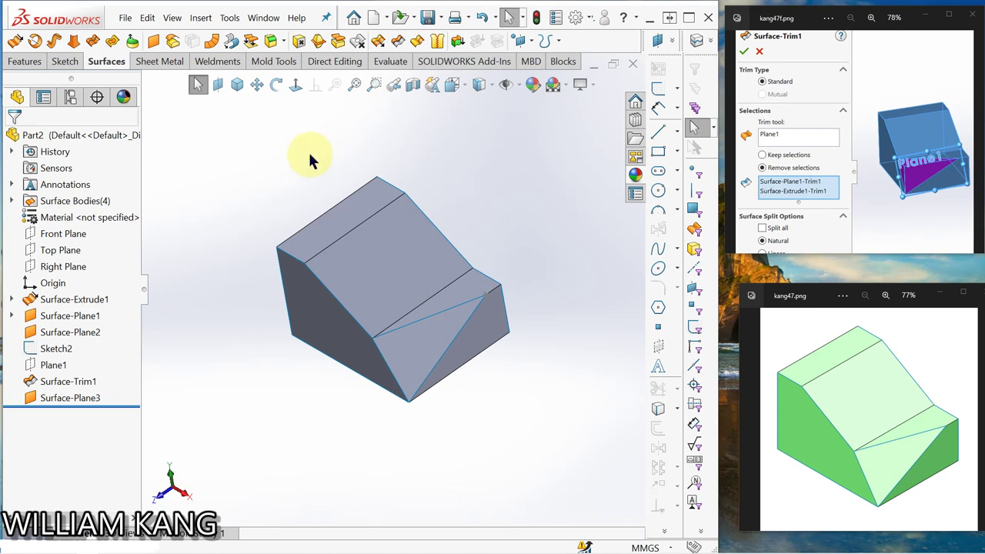